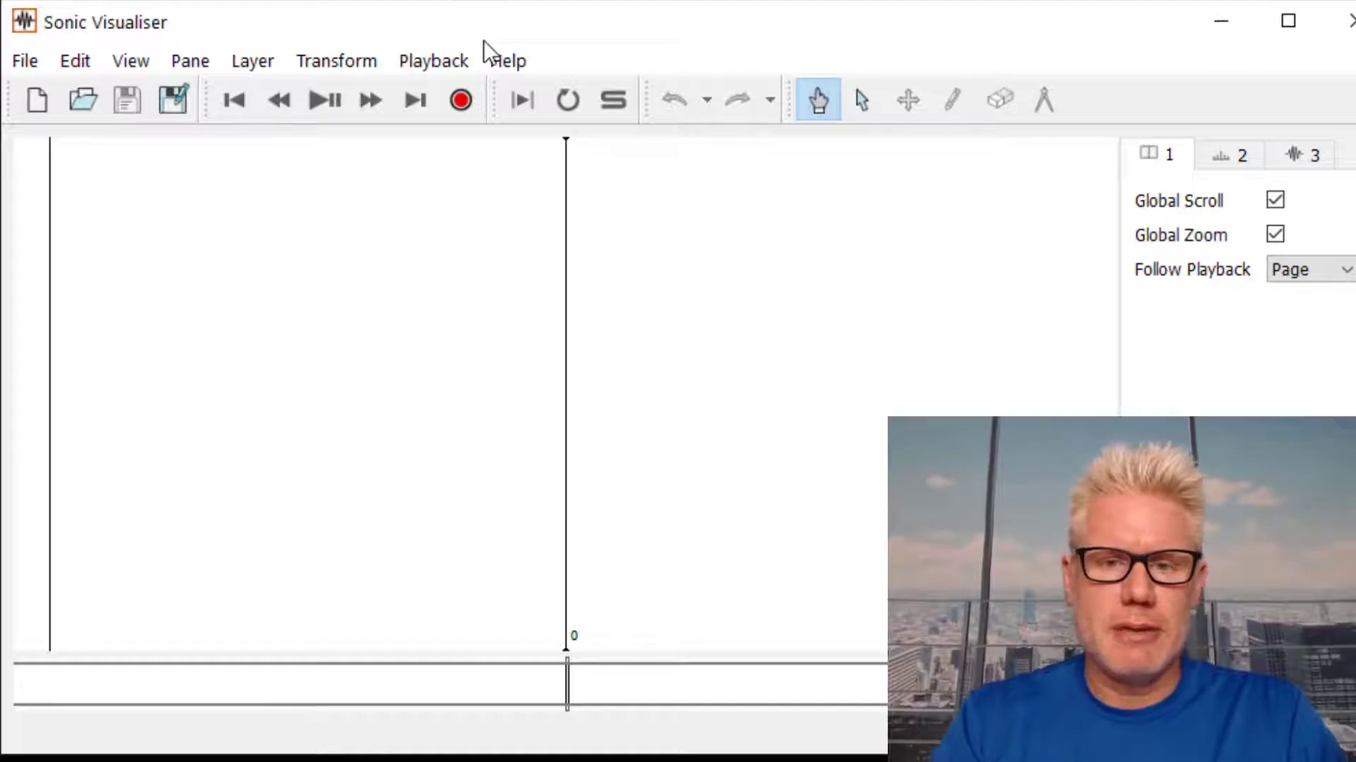
Minimize Sonic Visualiser to bring the empty black Coagula canvas into view.
click(1223, 24)
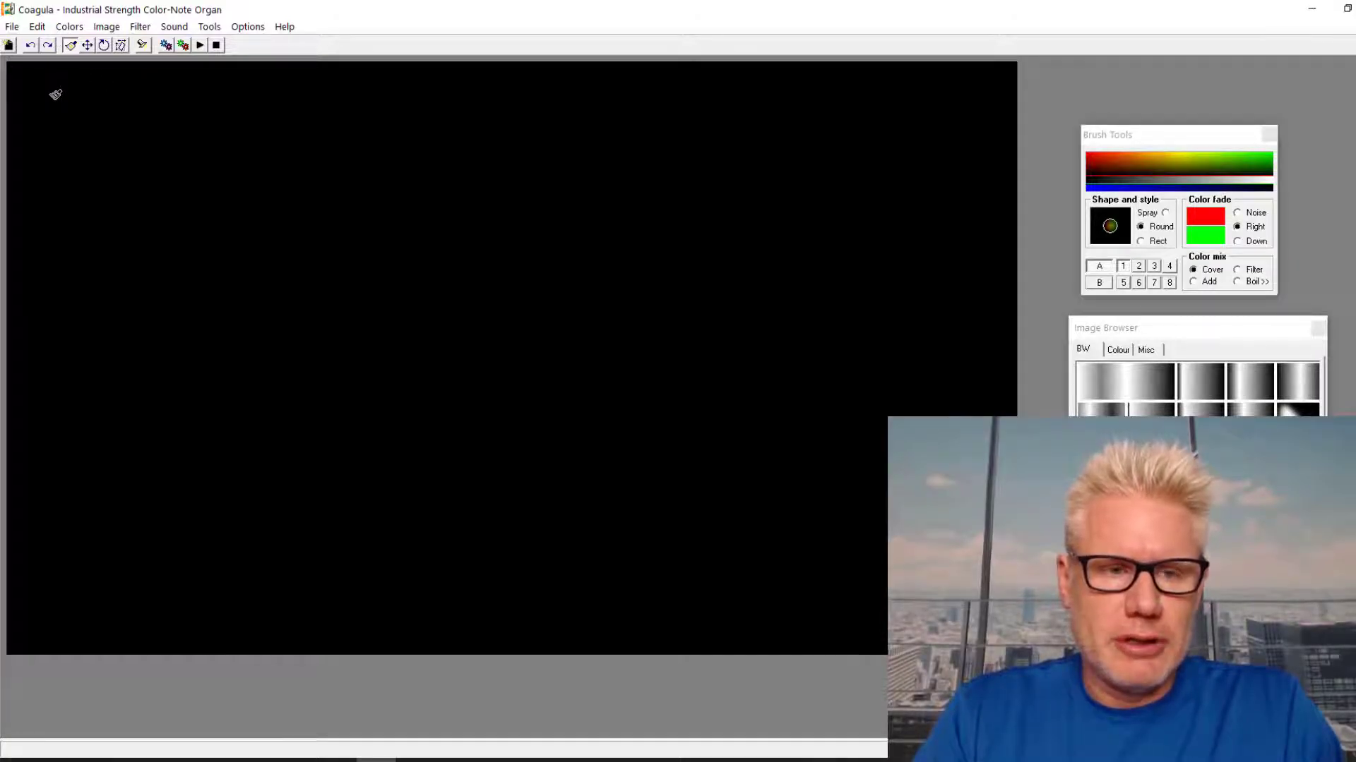
Hand-letter "Run to the" across the top line of the canvas.
mouse_move(53, 94)
mouse_down()
mouse_move(26, 180)
mouse_move(26, 247)
mouse_up()
mouse_move(50, 99)
mouse_down()
mouse_move(102, 88)
mouse_move(139, 131)
mouse_move(32, 163)
mouse_move(134, 231)
mouse_up()
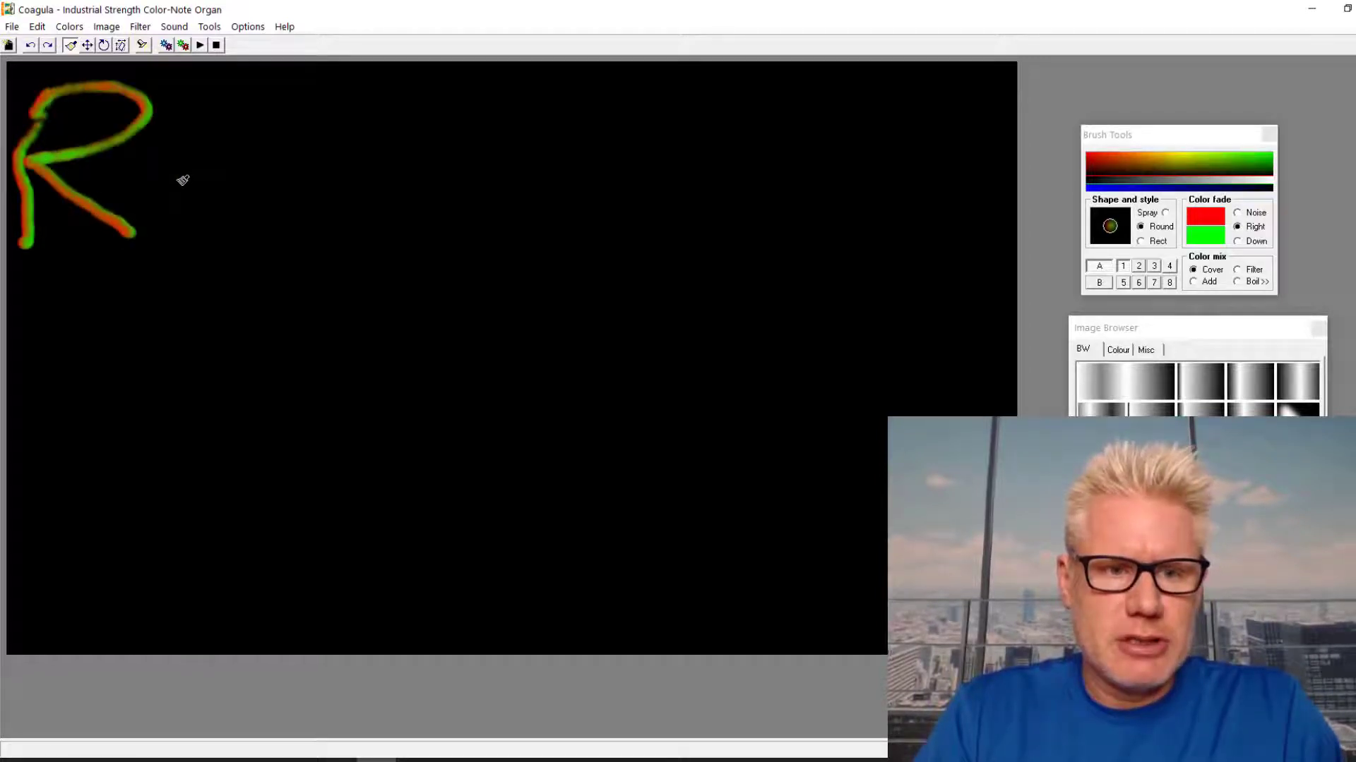
mouse_move(176, 161)
mouse_down()
mouse_move(171, 201)
mouse_move(241, 194)
mouse_move(237, 219)
mouse_up()
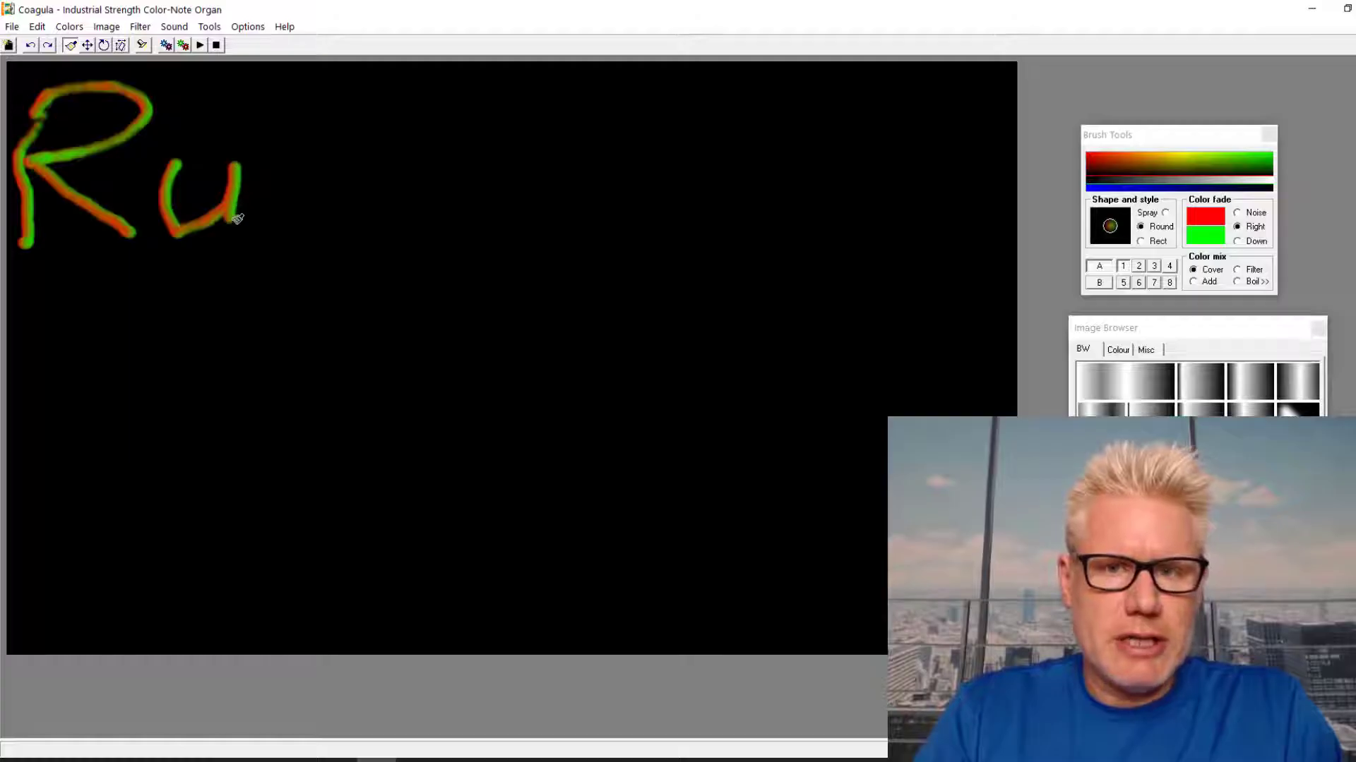
mouse_move(290, 164)
mouse_down()
mouse_move(275, 231)
mouse_move(280, 195)
mouse_move(324, 170)
mouse_move(346, 209)
mouse_move(341, 235)
mouse_up()
drag(457, 111, 449, 232)
mouse_move(422, 160)
mouse_down()
mouse_move(487, 154)
mouse_move(497, 189)
mouse_move(561, 214)
mouse_move(523, 164)
mouse_up()
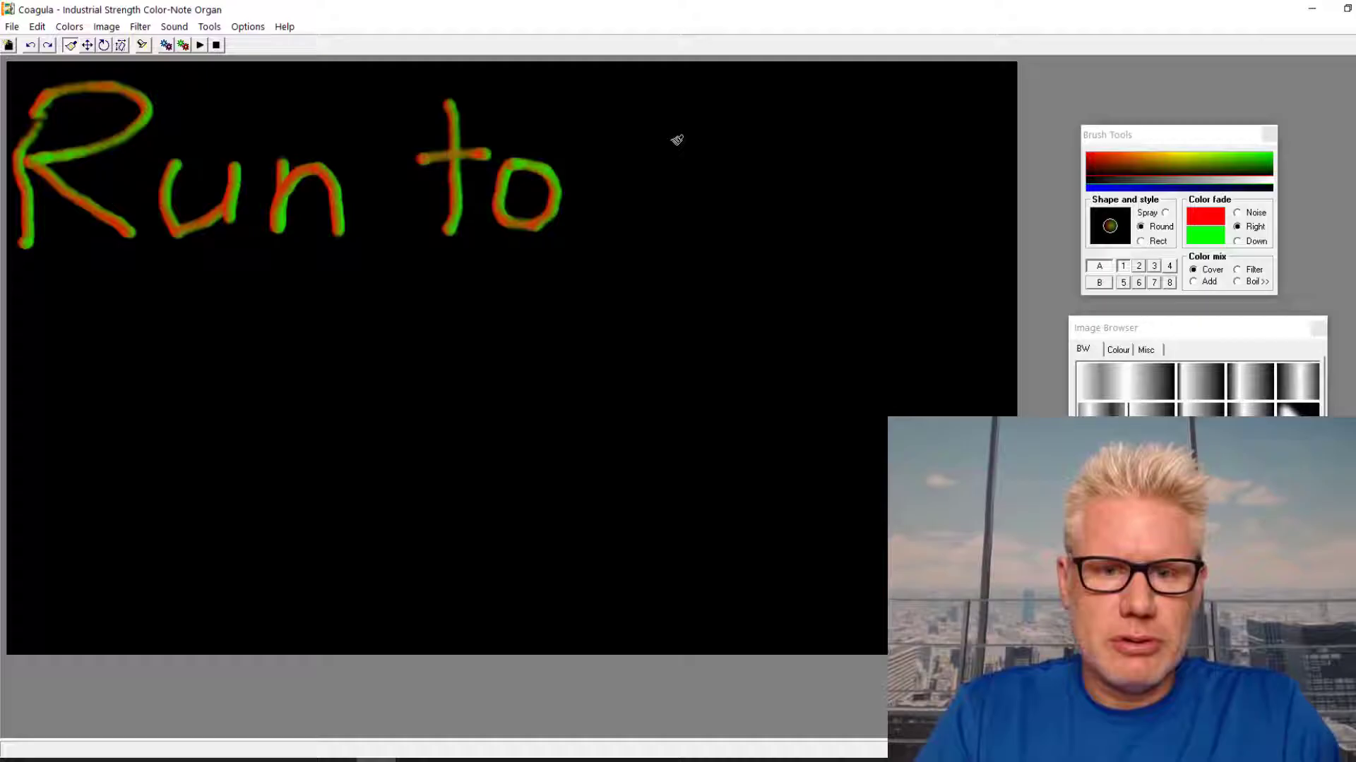
drag(681, 107, 674, 234)
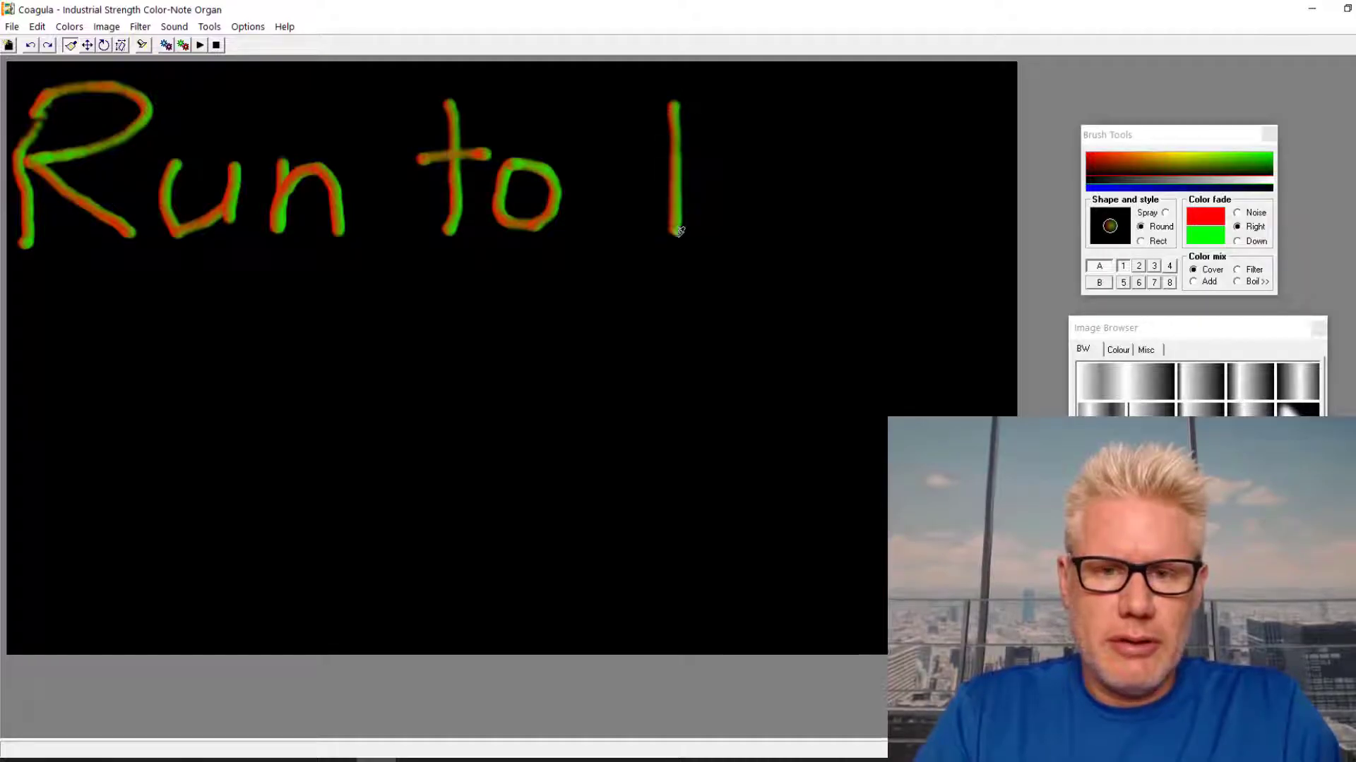
mouse_move(639, 152)
mouse_down()
mouse_move(723, 148)
mouse_move(760, 115)
mouse_move(758, 232)
mouse_move(780, 175)
mouse_move(799, 225)
mouse_move(851, 207)
mouse_move(855, 179)
mouse_move(820, 197)
mouse_move(872, 238)
mouse_up()
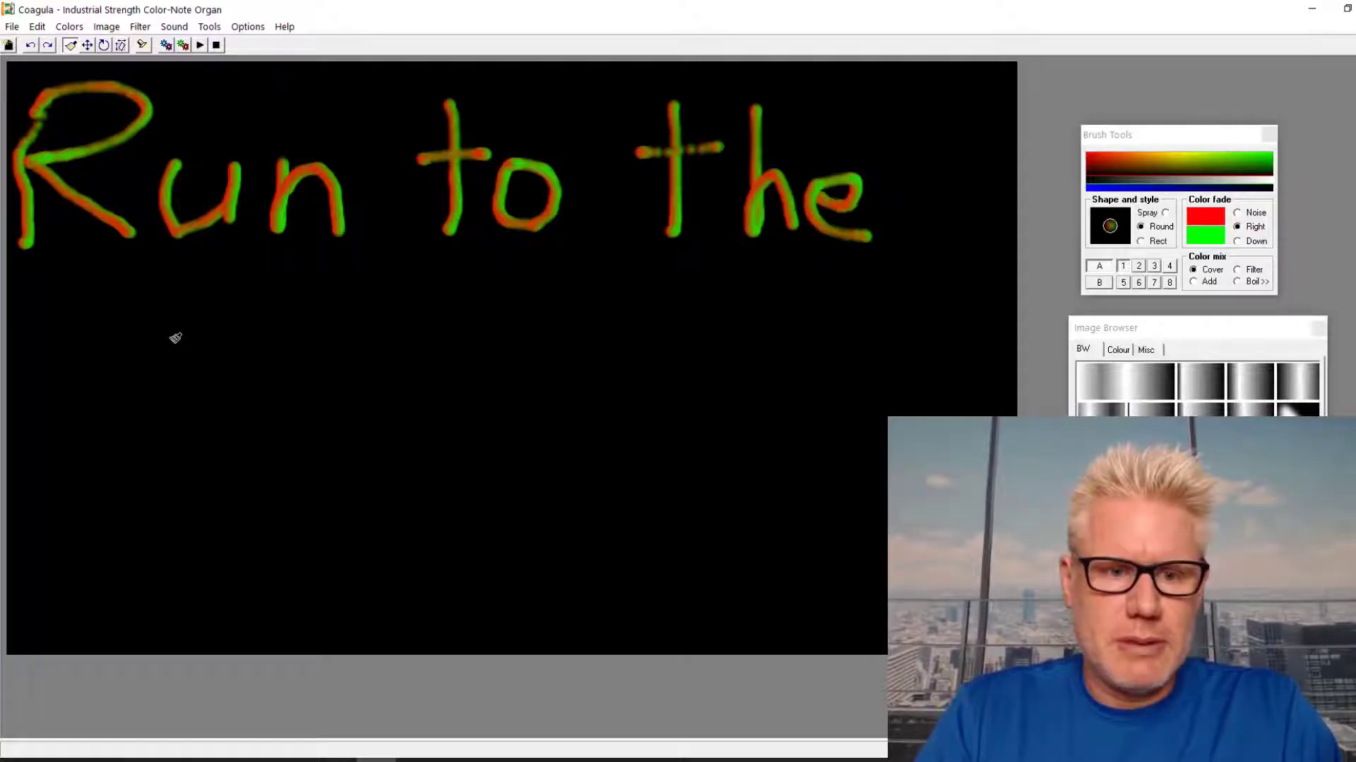
Hand-letter "Hills" on a second line below.
drag(189, 318, 180, 481)
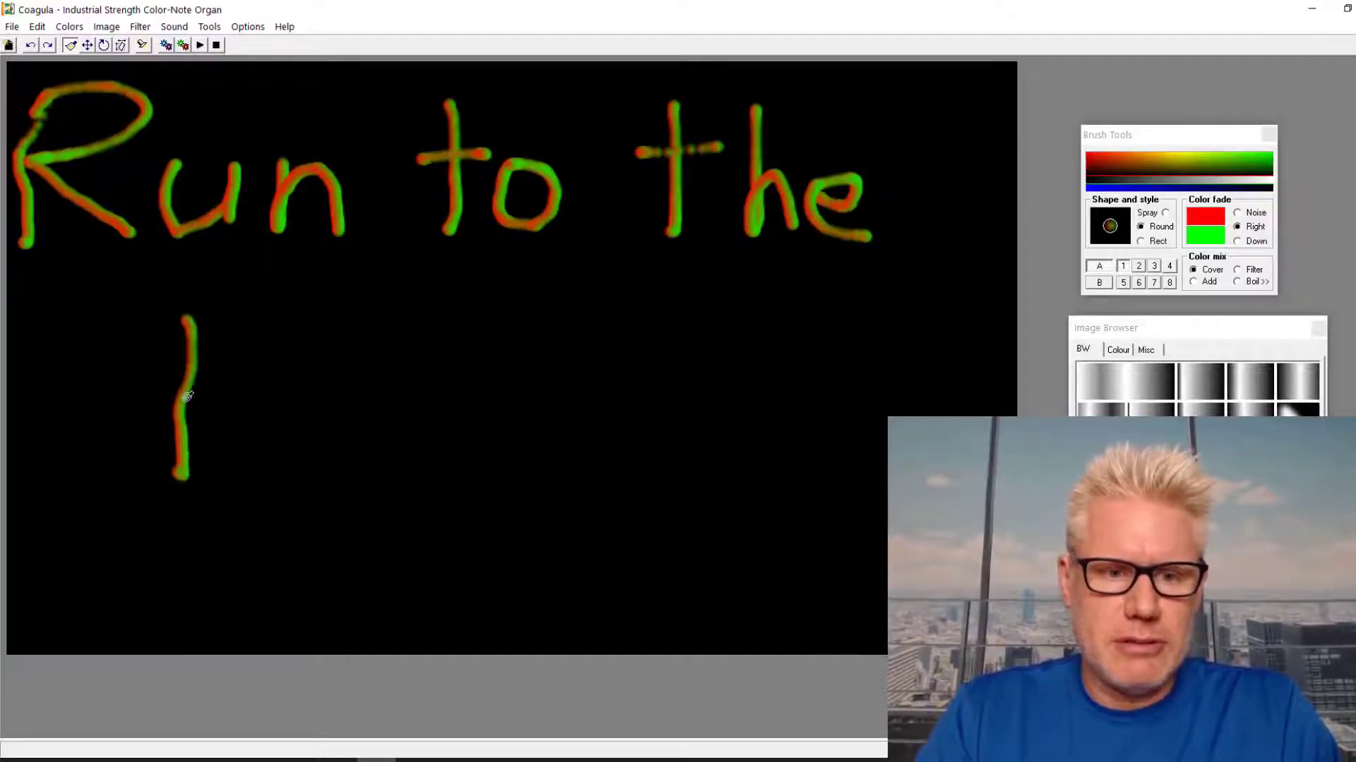
drag(187, 397, 282, 396)
drag(291, 304, 280, 465)
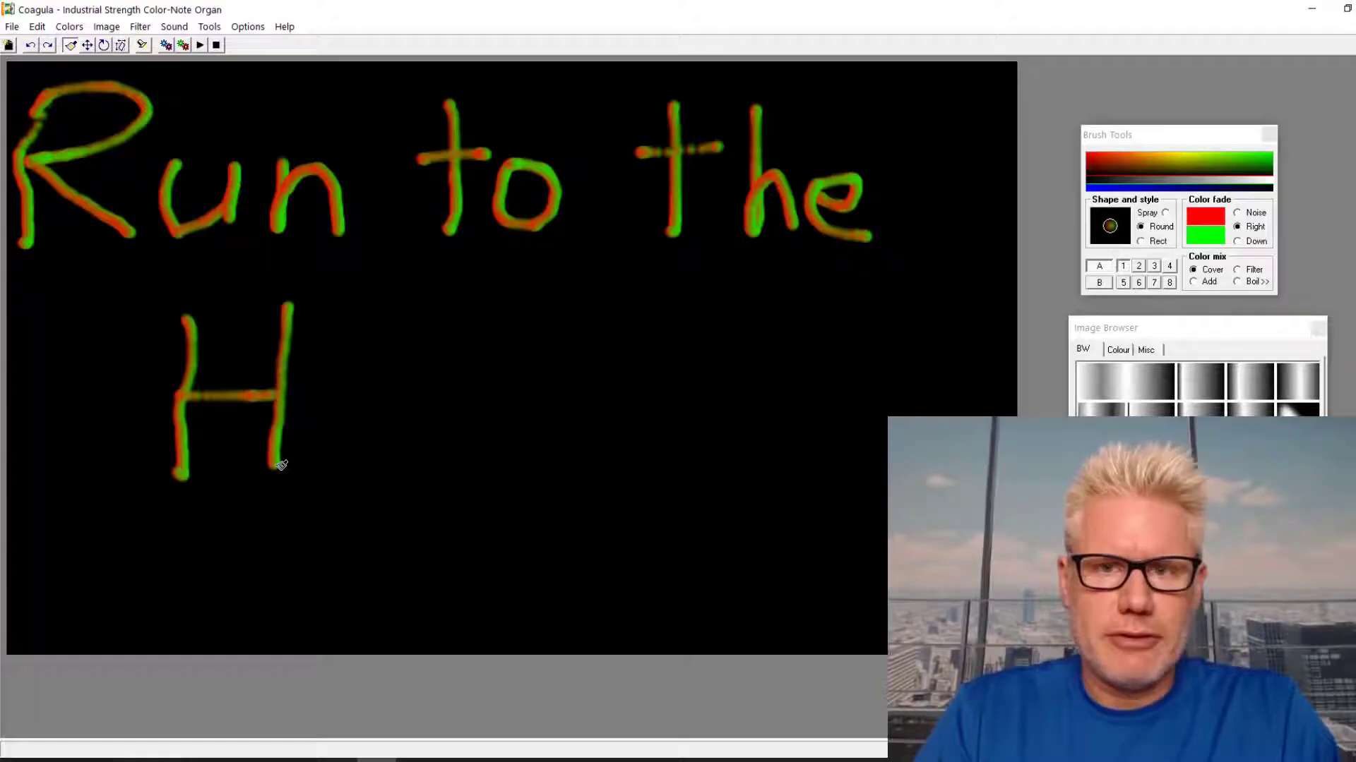
mouse_move(346, 389)
mouse_down()
mouse_move(338, 452)
mouse_move(324, 440)
mouse_up()
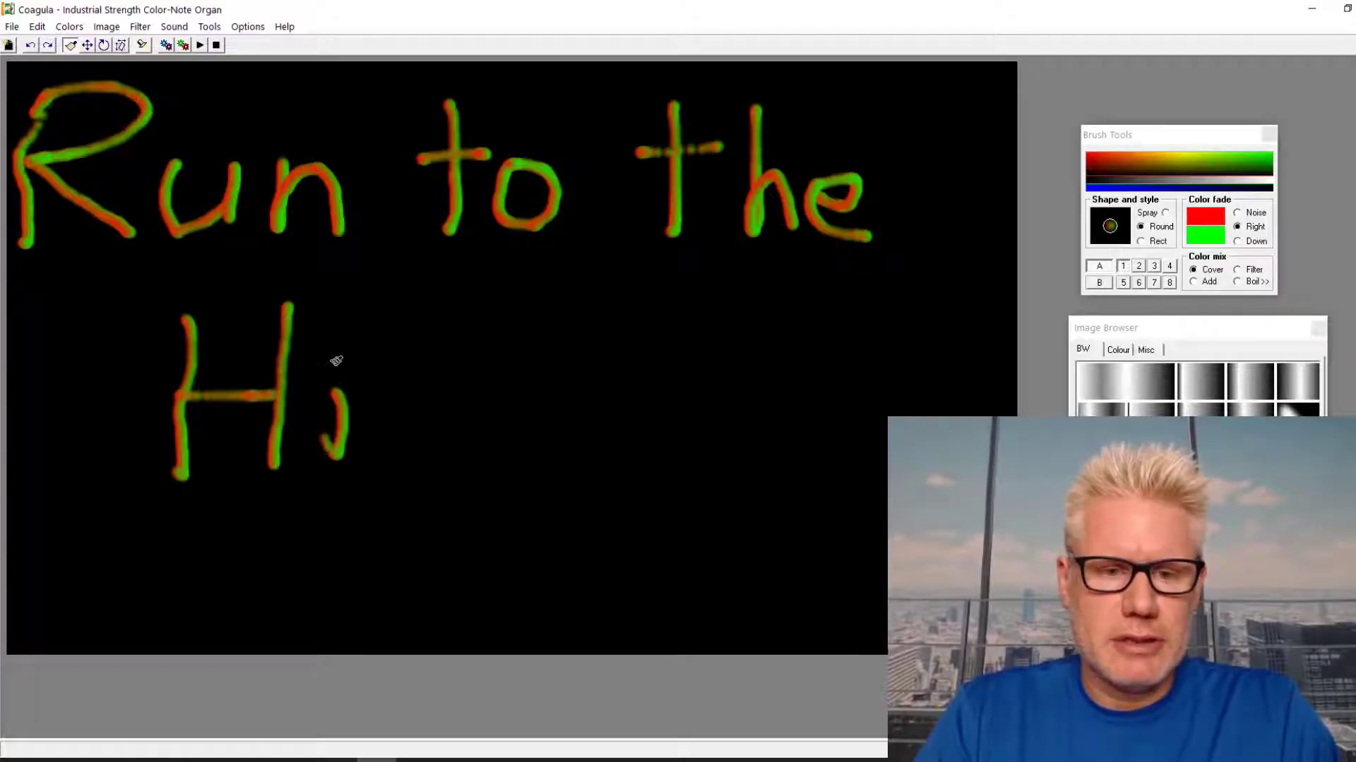
click(329, 361)
drag(393, 316, 384, 463)
drag(448, 313, 440, 463)
mouse_move(538, 392)
mouse_down()
mouse_move(509, 402)
mouse_move(520, 456)
mouse_move(490, 463)
mouse_up()
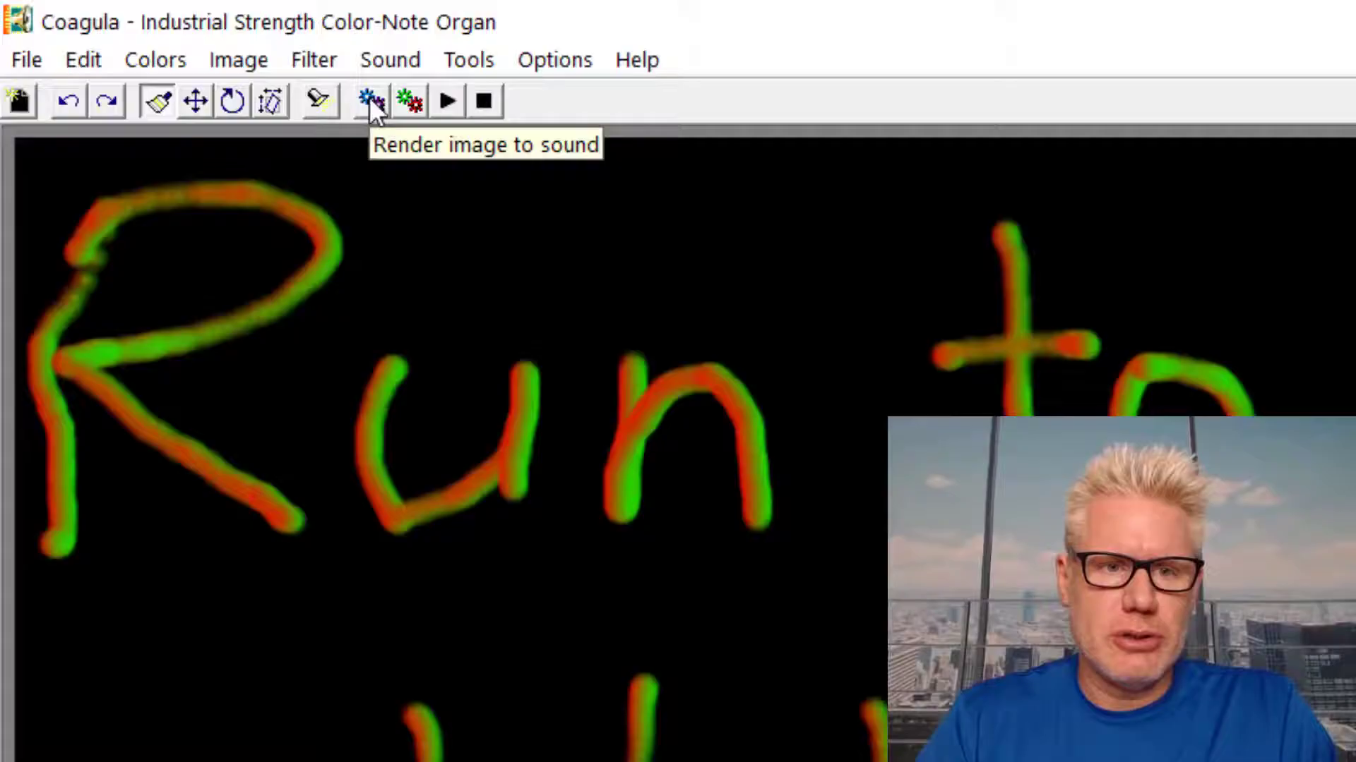
Render the lettering to sound, play it back once, then stop playback.
click(369, 99)
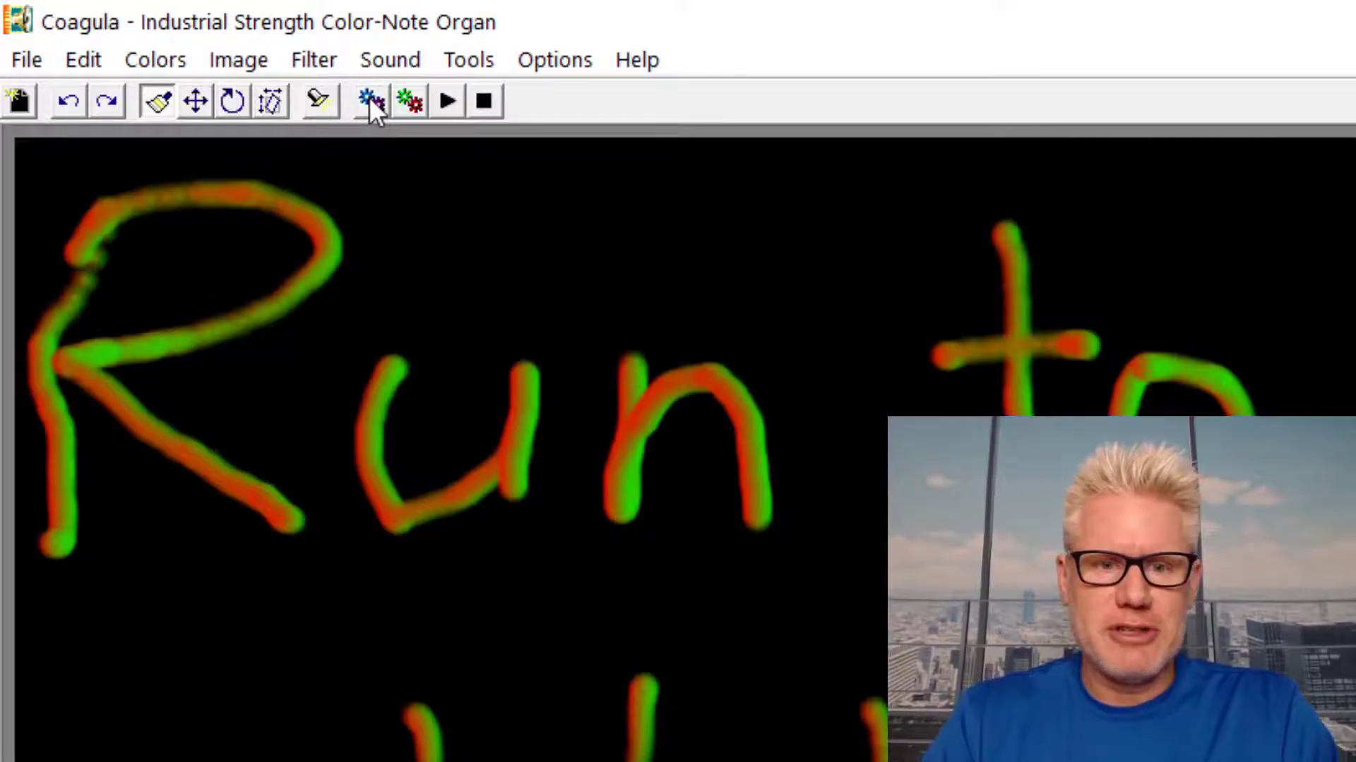
click(368, 97)
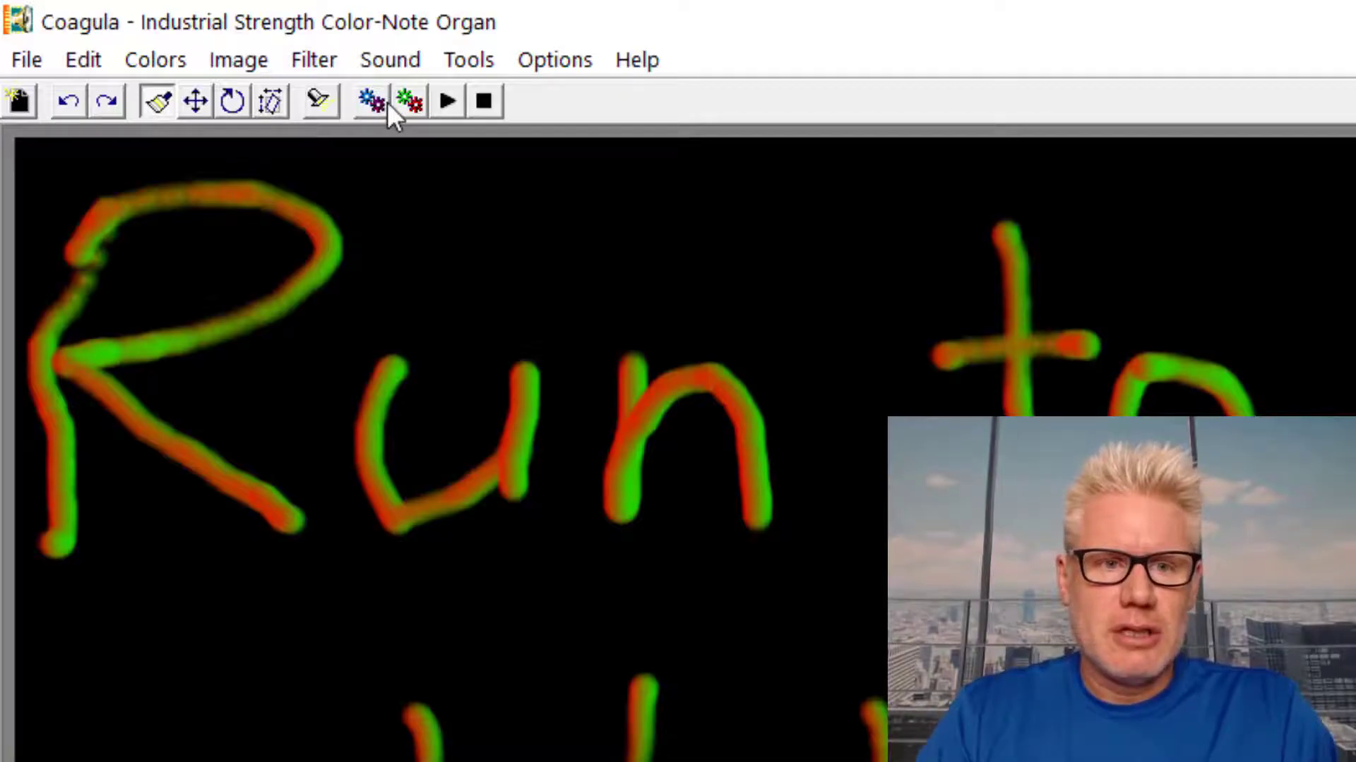
click(445, 100)
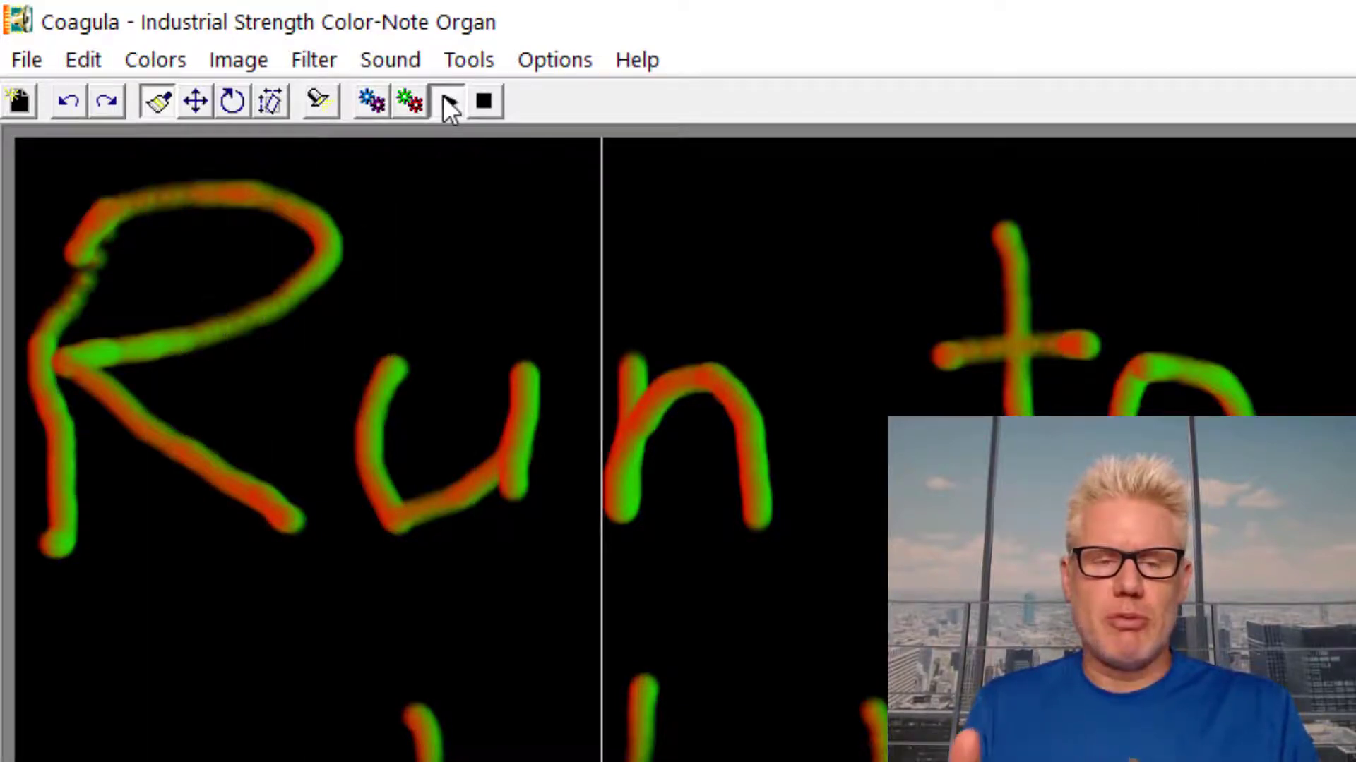
click(485, 102)
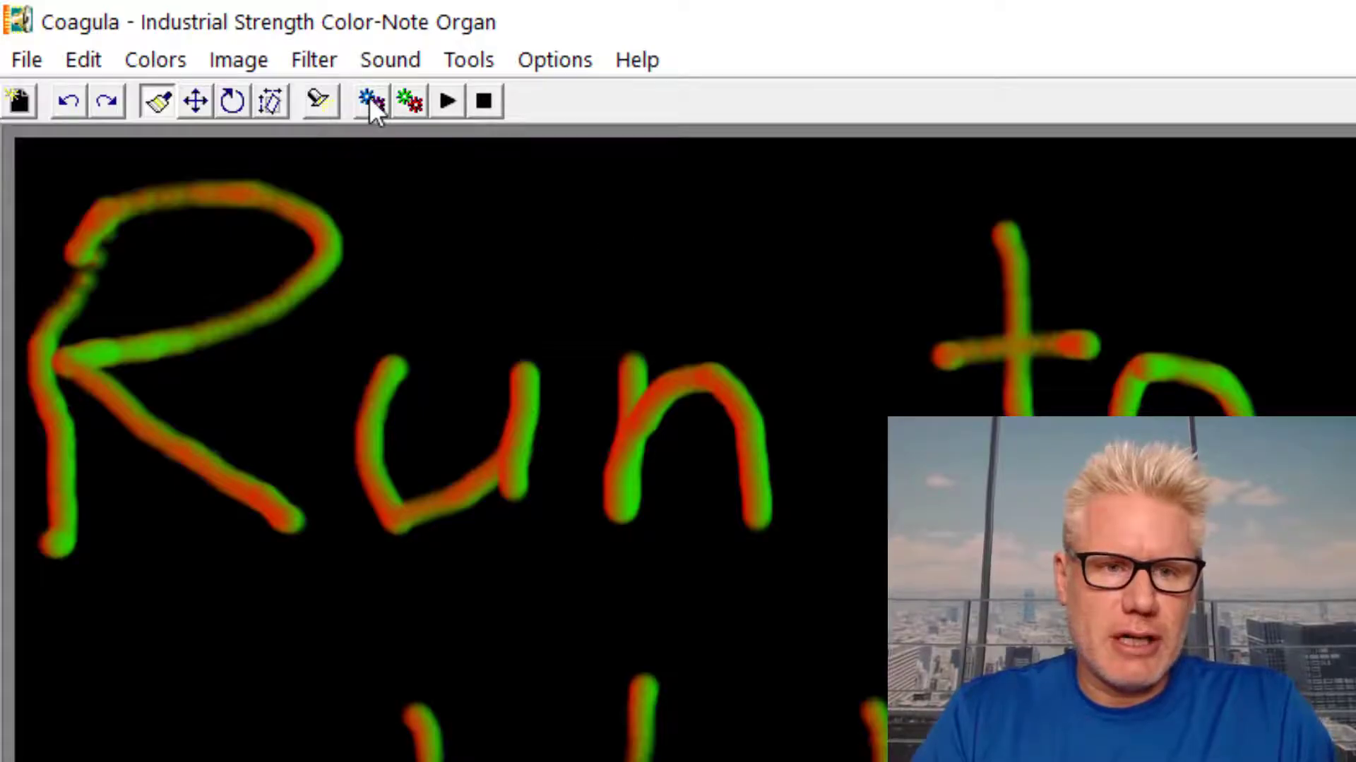
Save the rendered sound as ironmaiden.wav in the C:\Steg folder.
click(24, 61)
click(39, 60)
click(36, 59)
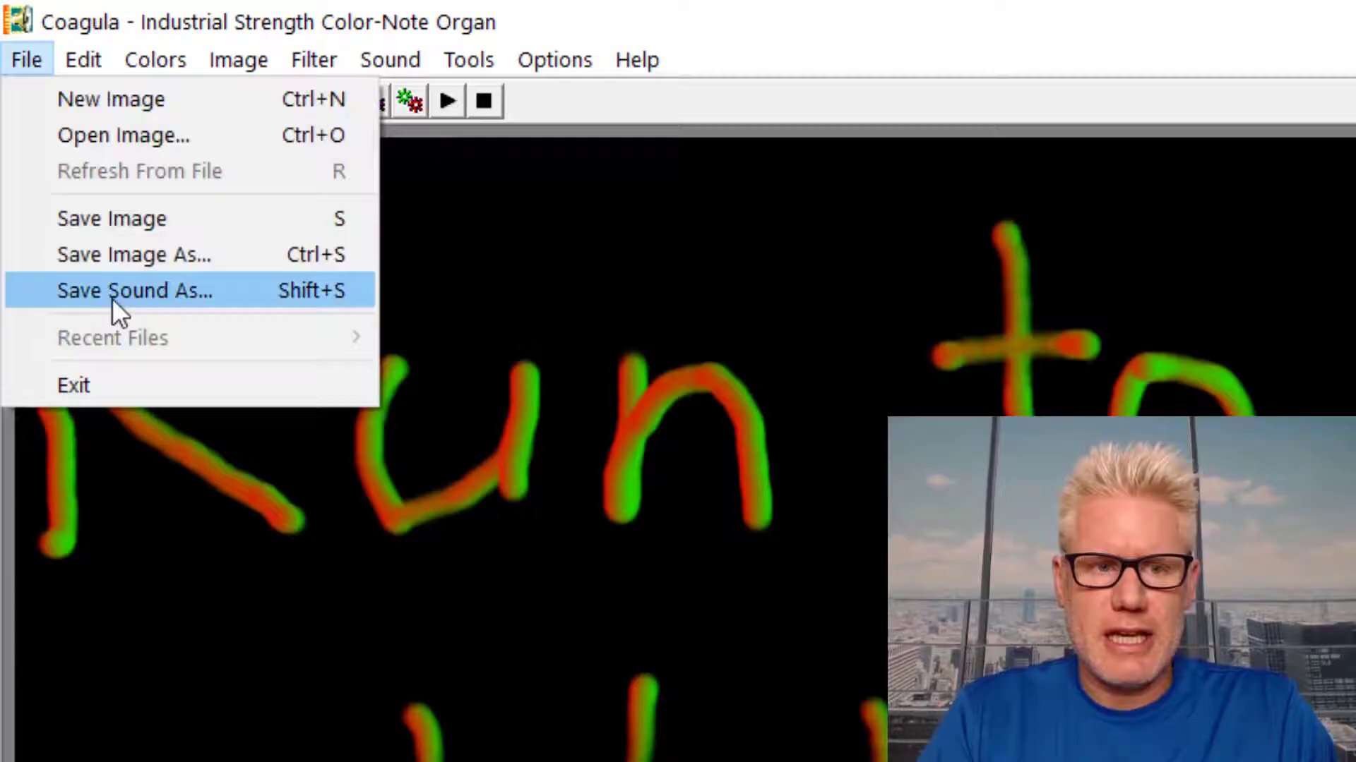
click(111, 296)
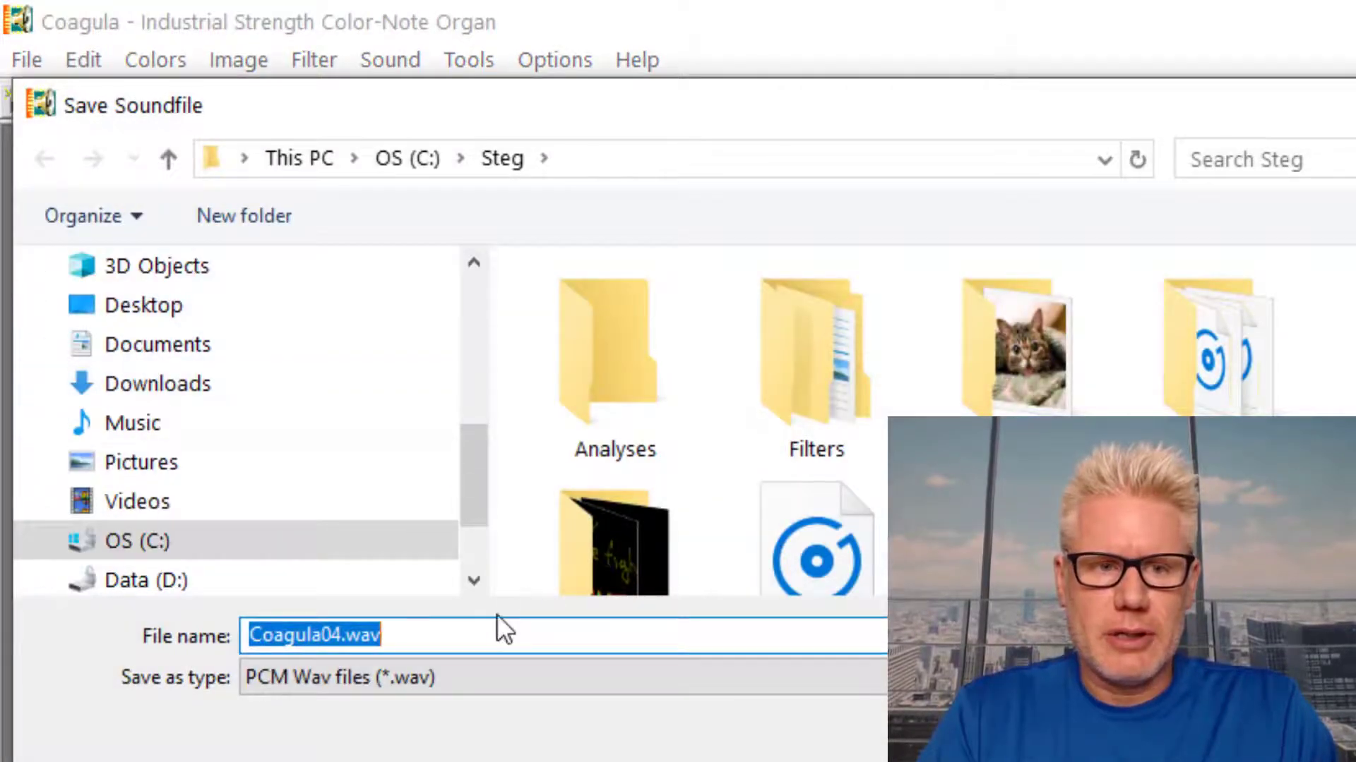
text(iro)
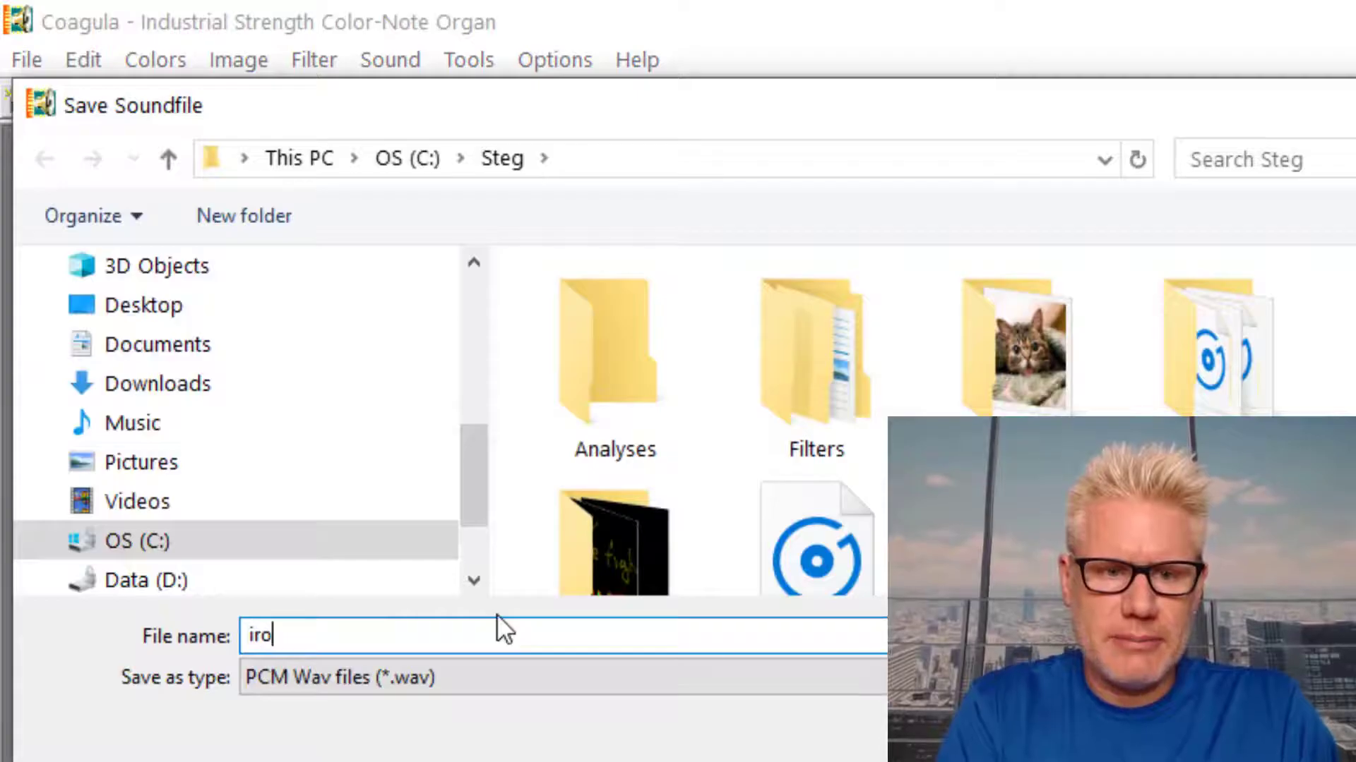
text(nmaiden)
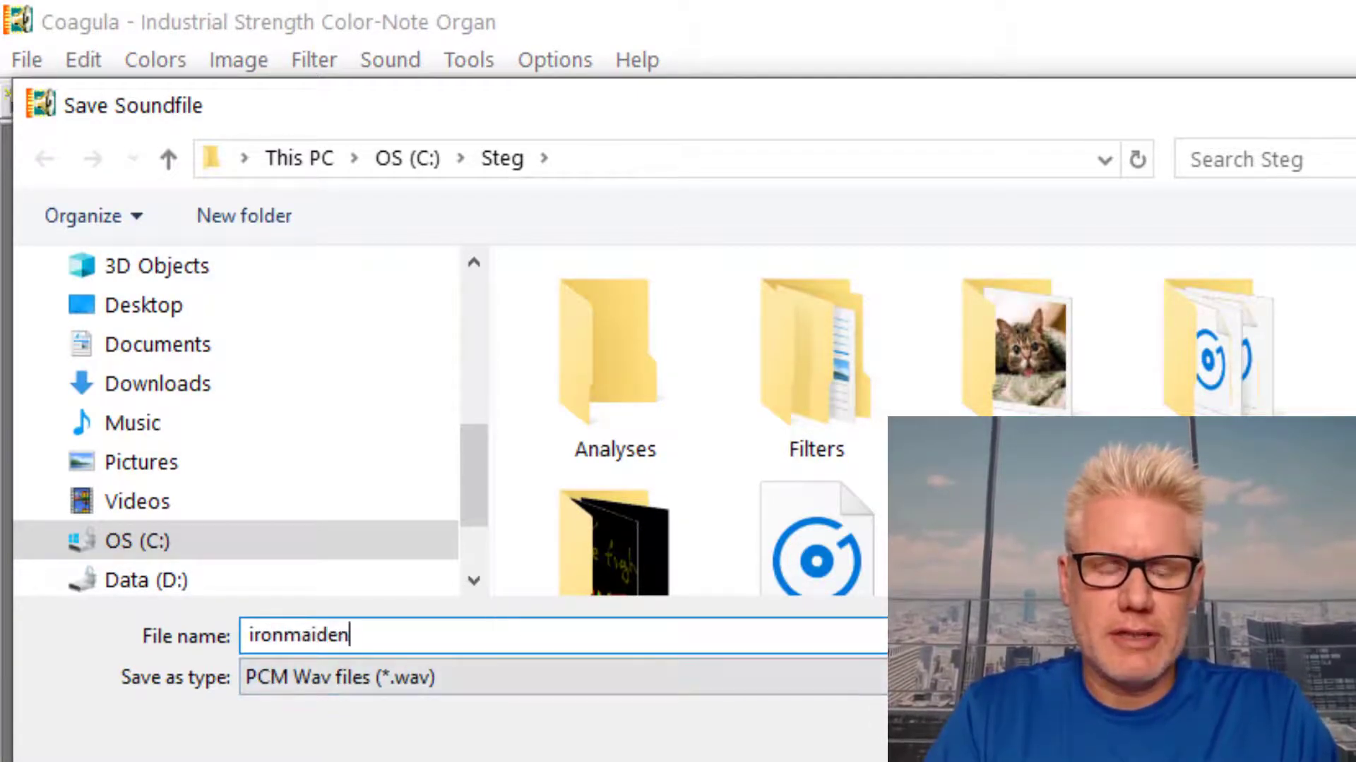
key(Return)
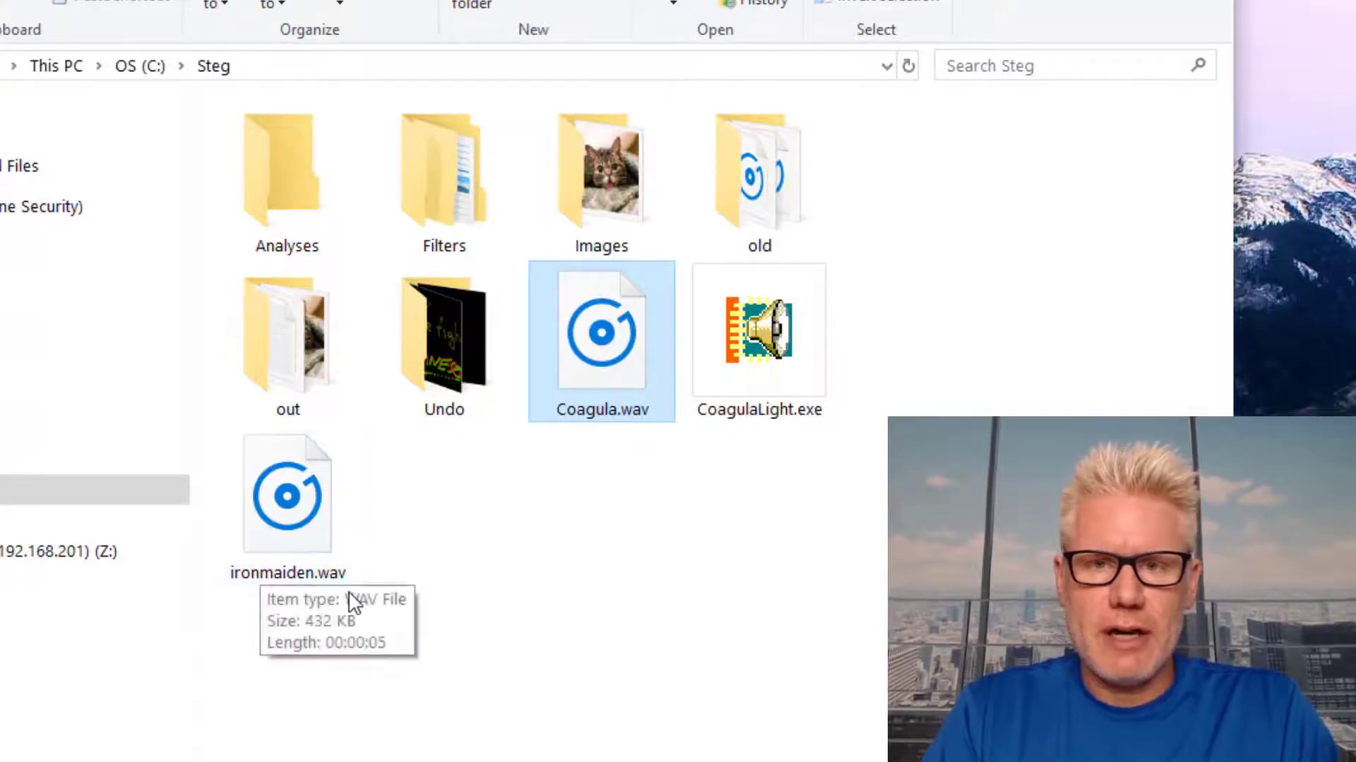
Play ironmaiden.wav from the Steg folder in Groove Music.
click(324, 544)
double_click(324, 544)
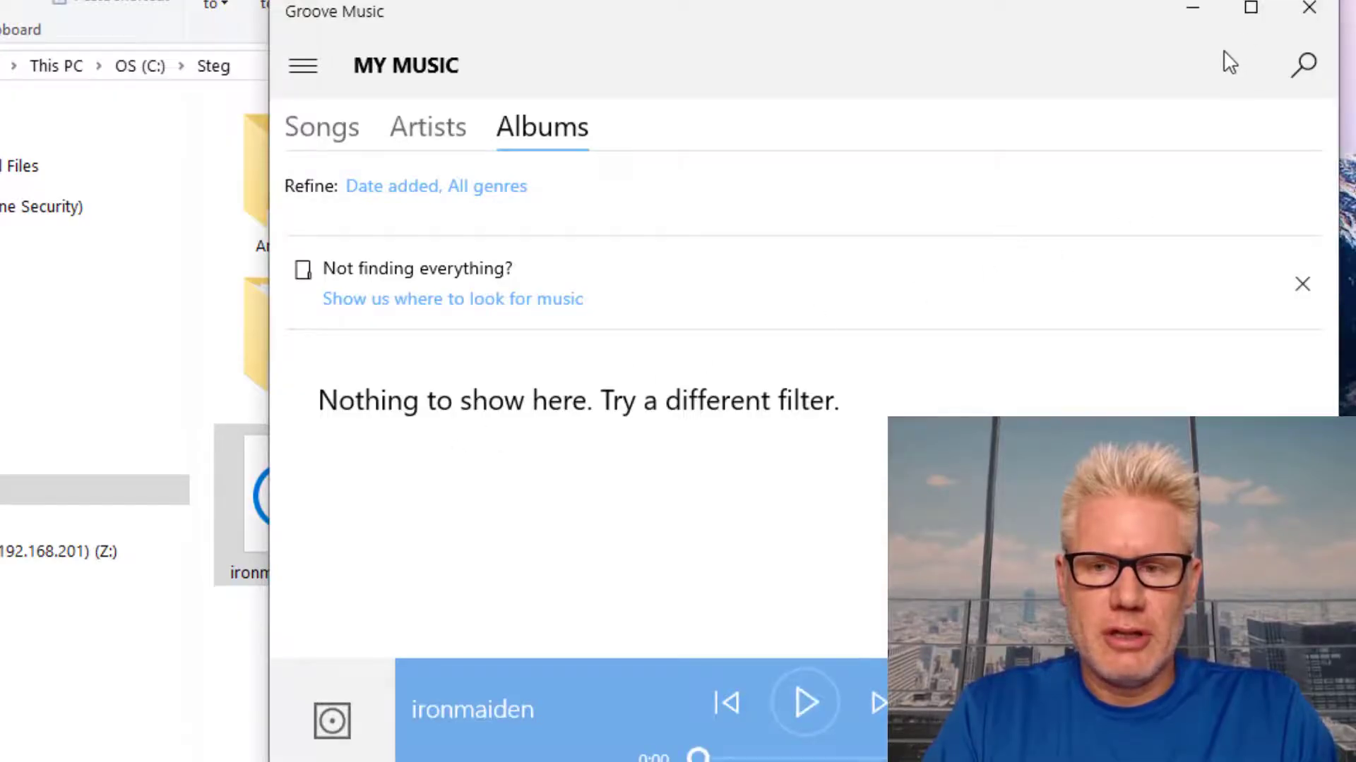
Close the Groove Music player.
click(1289, 14)
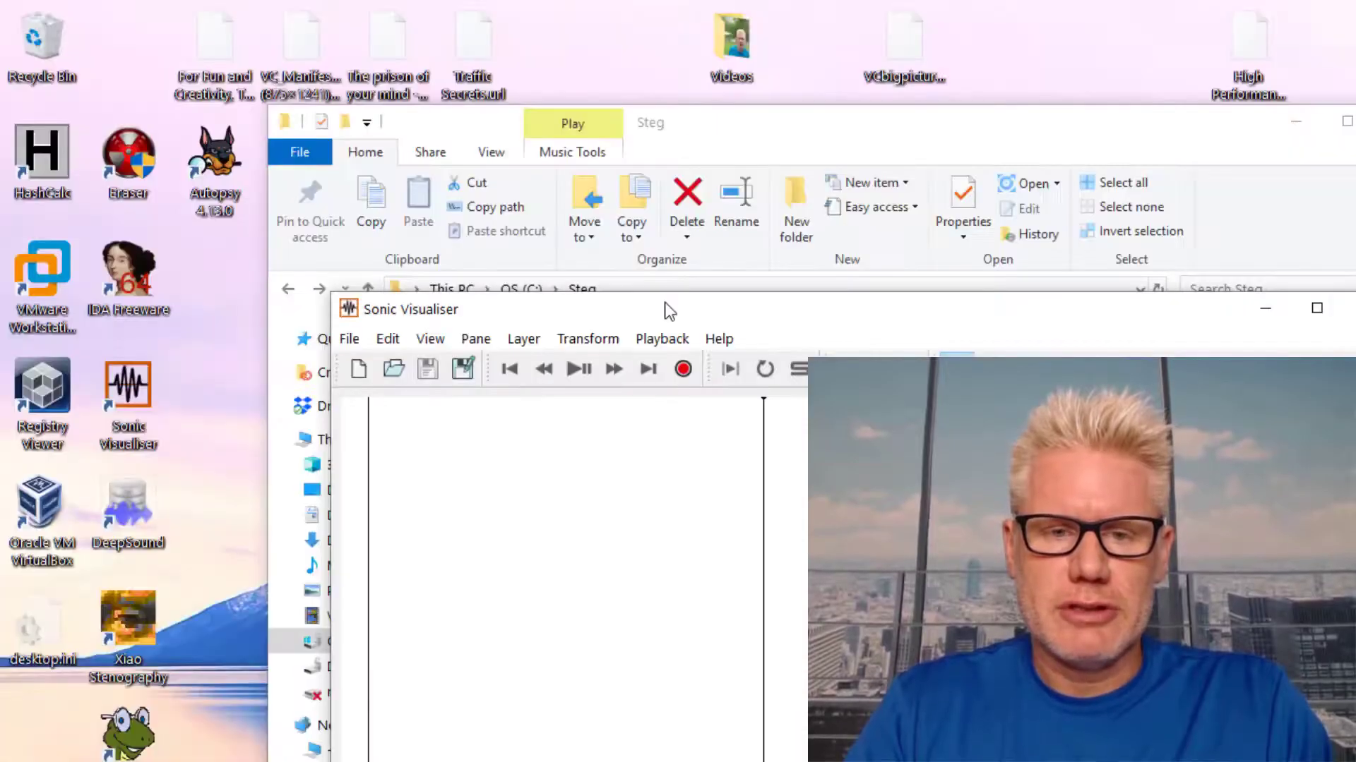
Maximize Sonic Visualiser and open ironmaiden.wav from C:\Steg.
double_click(669, 310)
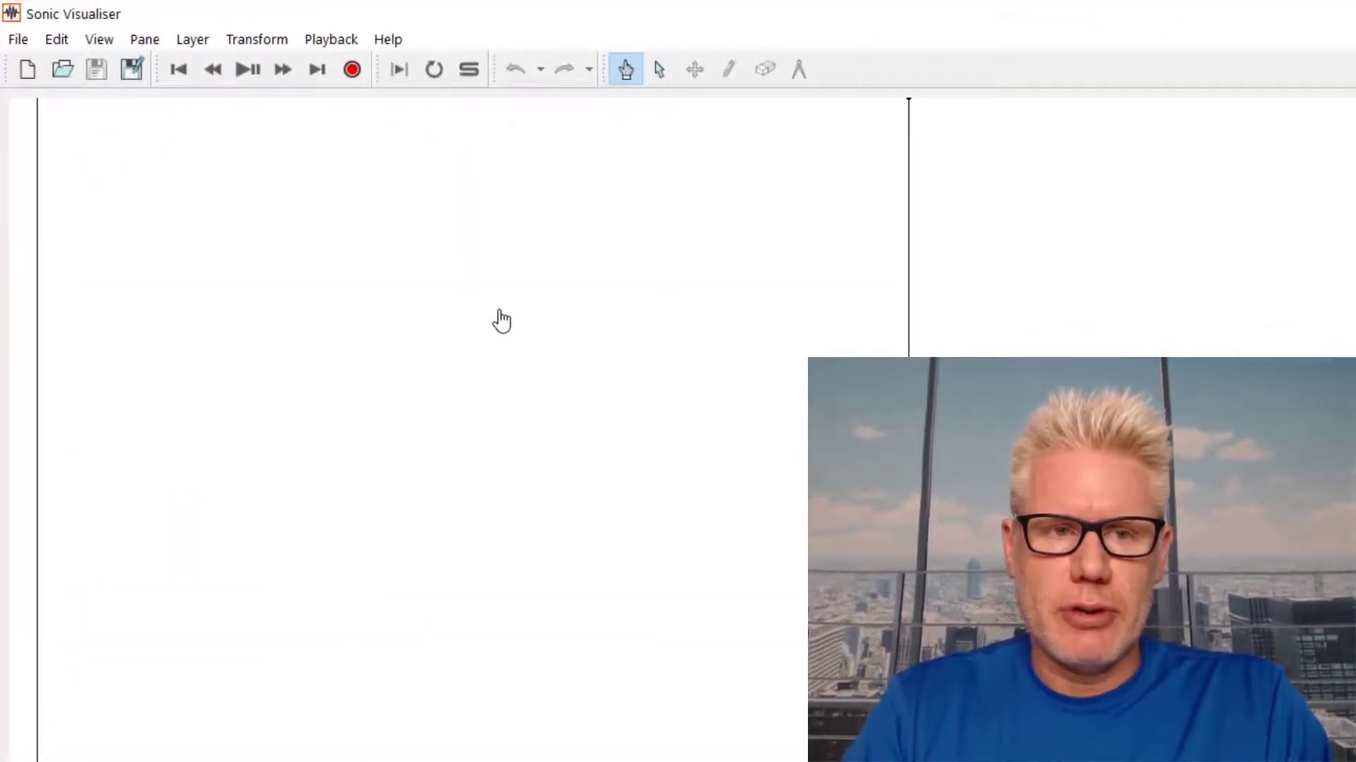
click(19, 40)
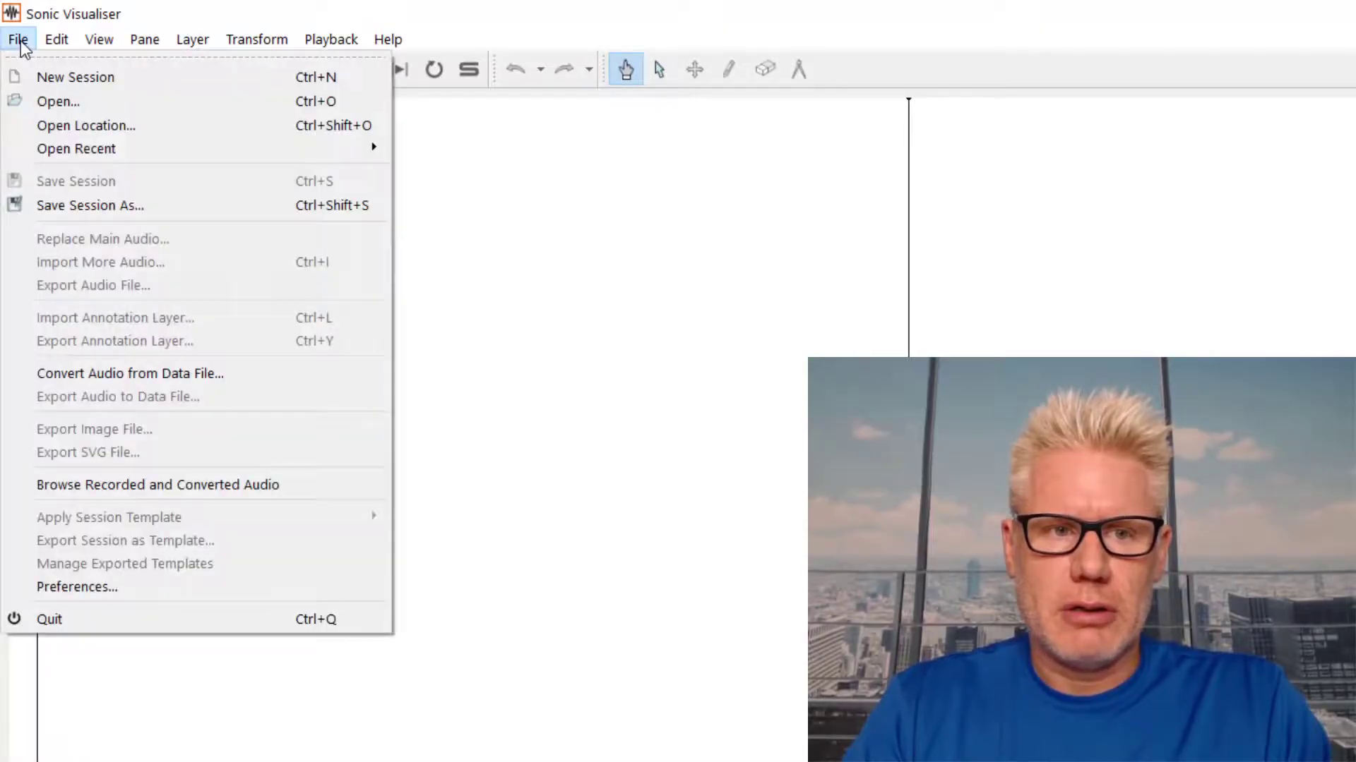
click(25, 101)
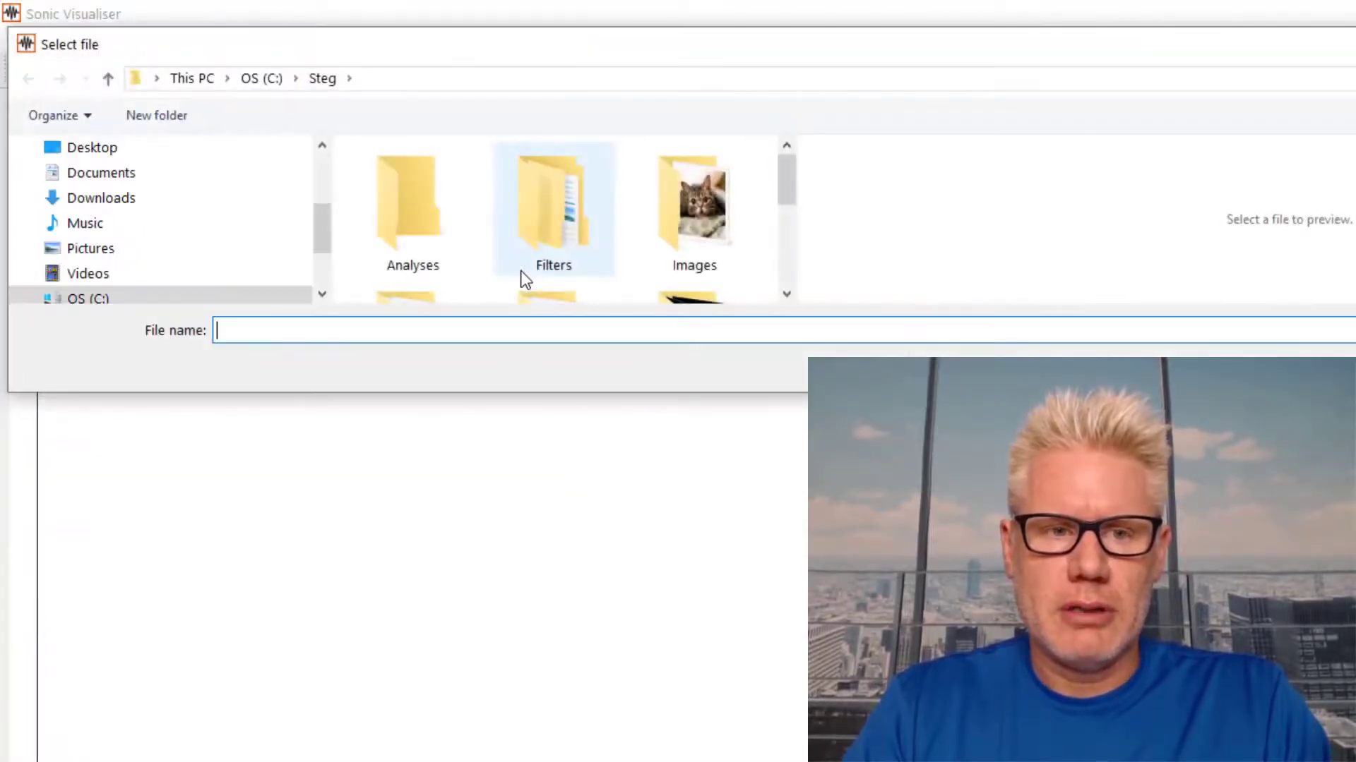
drag(791, 183, 789, 267)
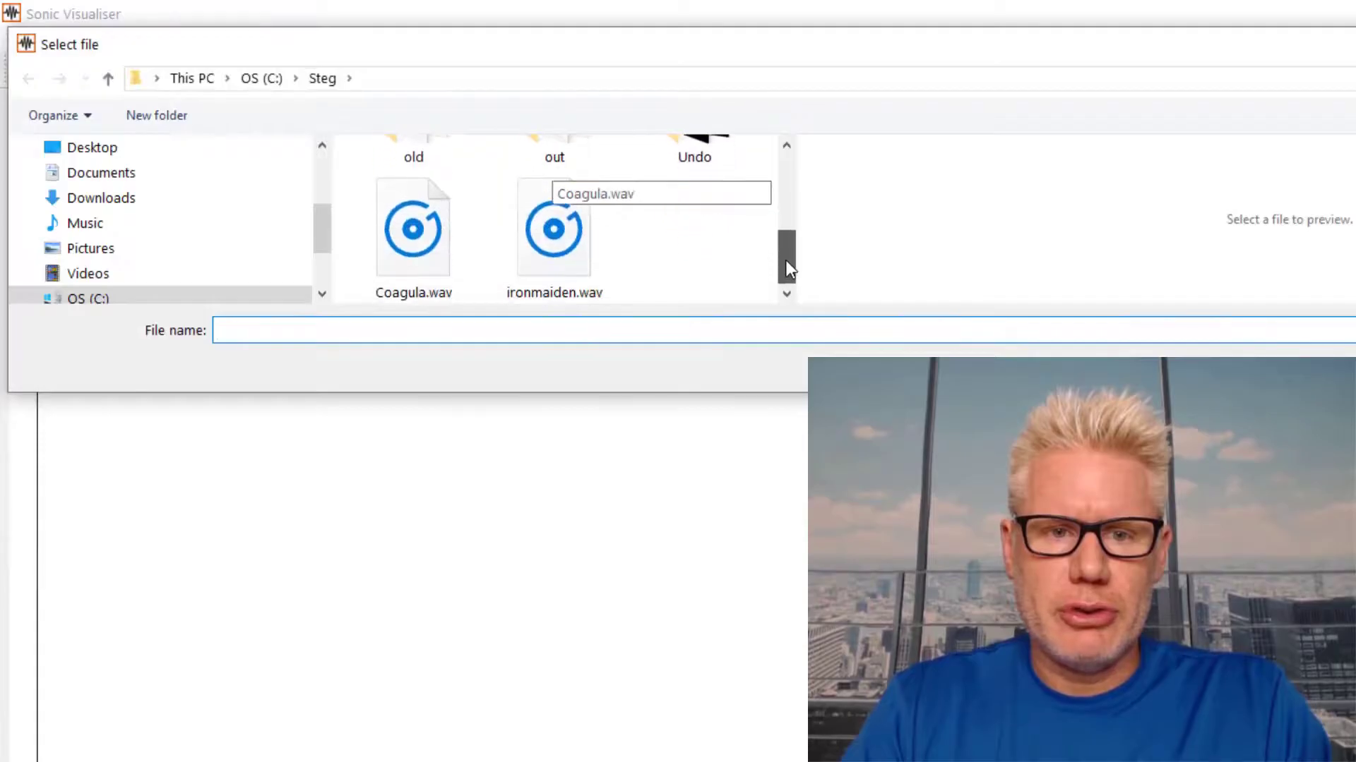
click(575, 244)
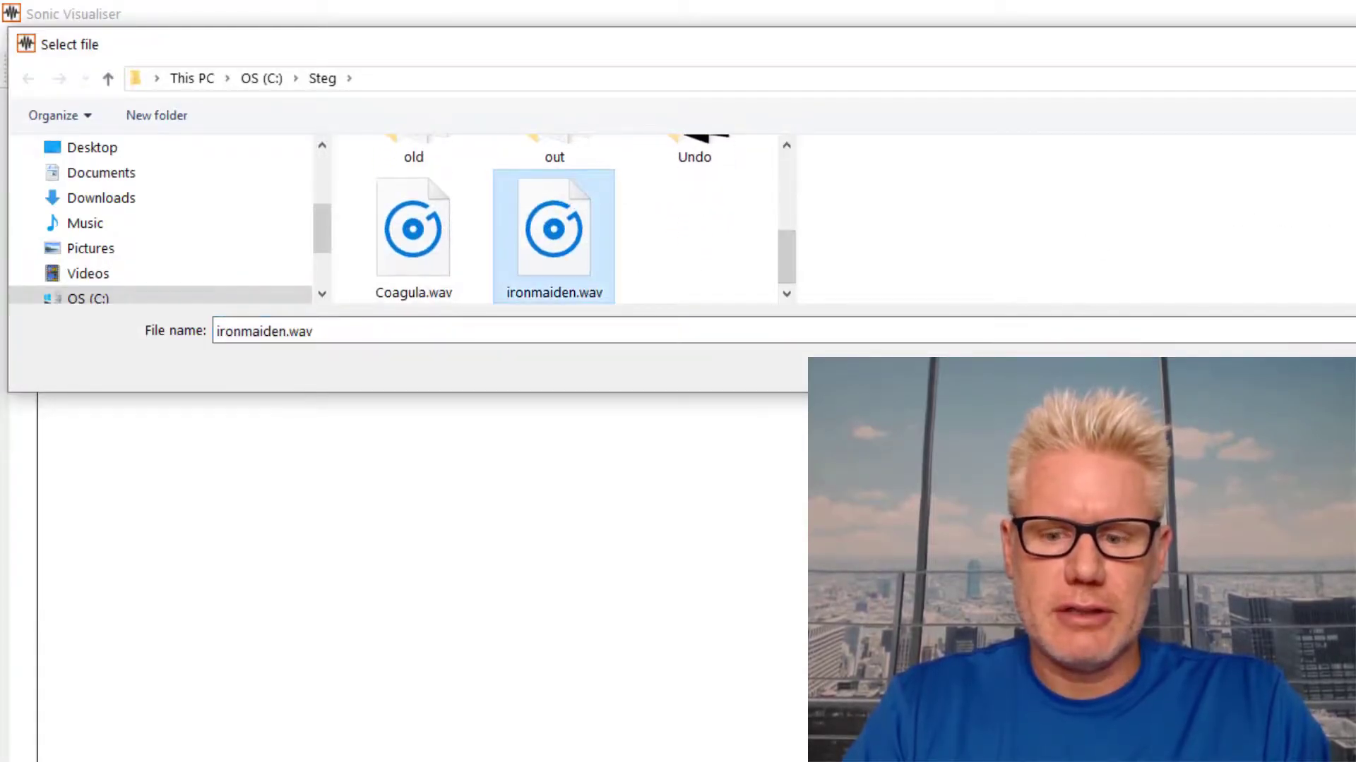
key(Return)
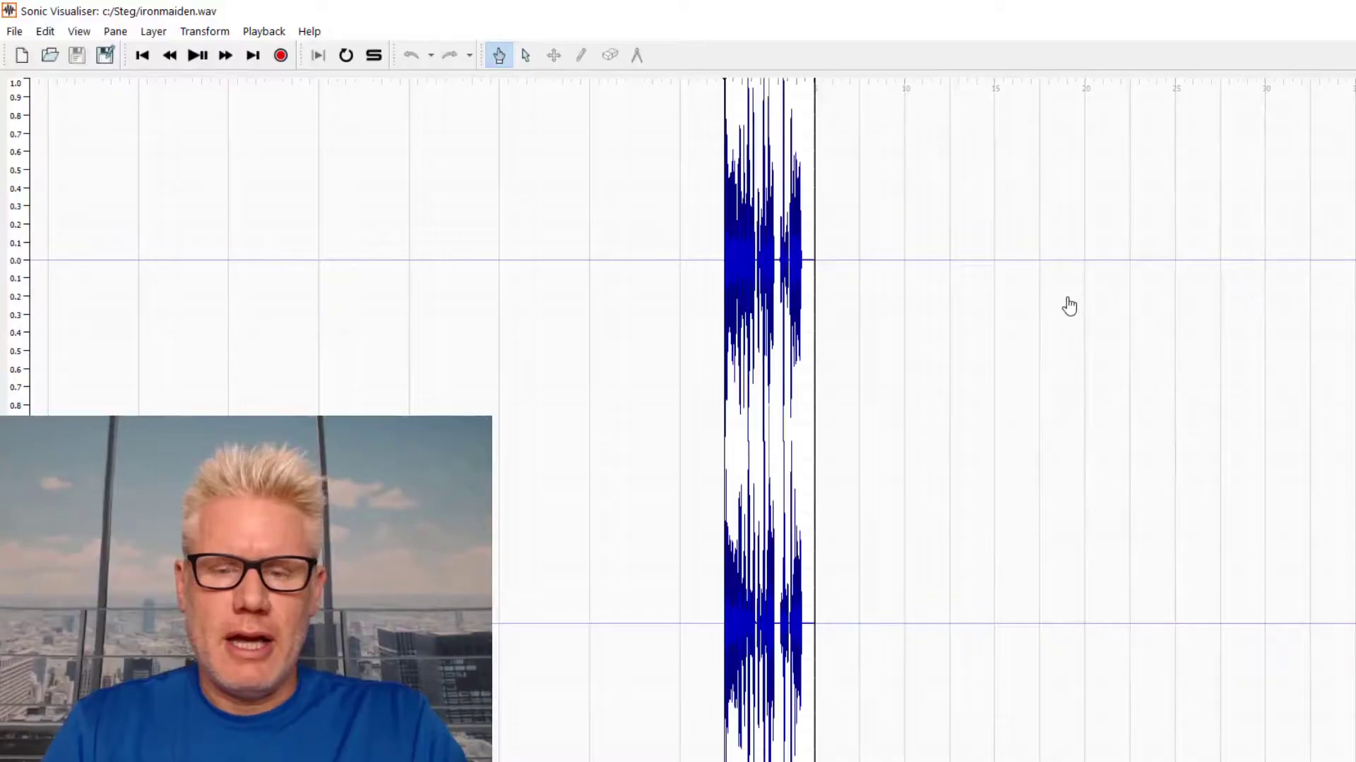
Zoom into the ironmaiden.wav waveform and play it, pausing about a second in.
scroll(798, 420, up, 1)
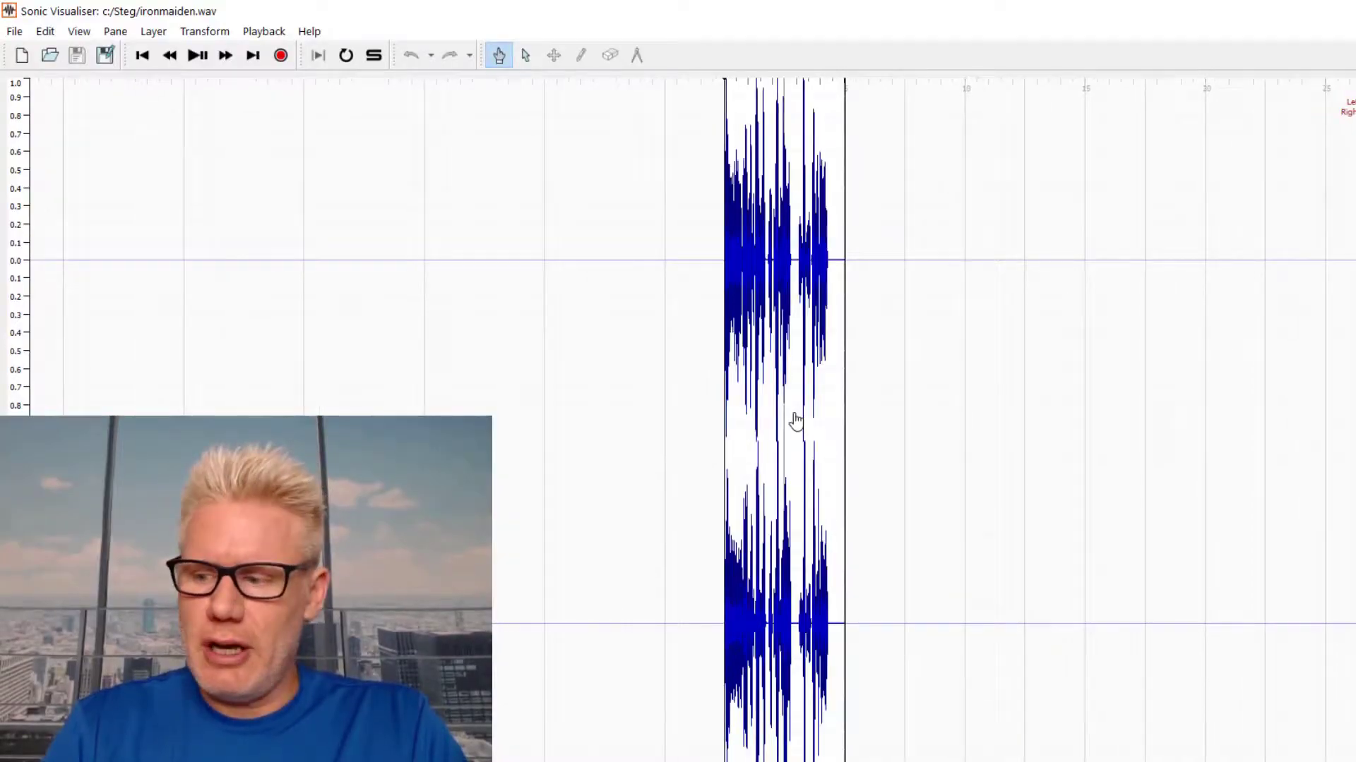
scroll(795, 422, up, 3)
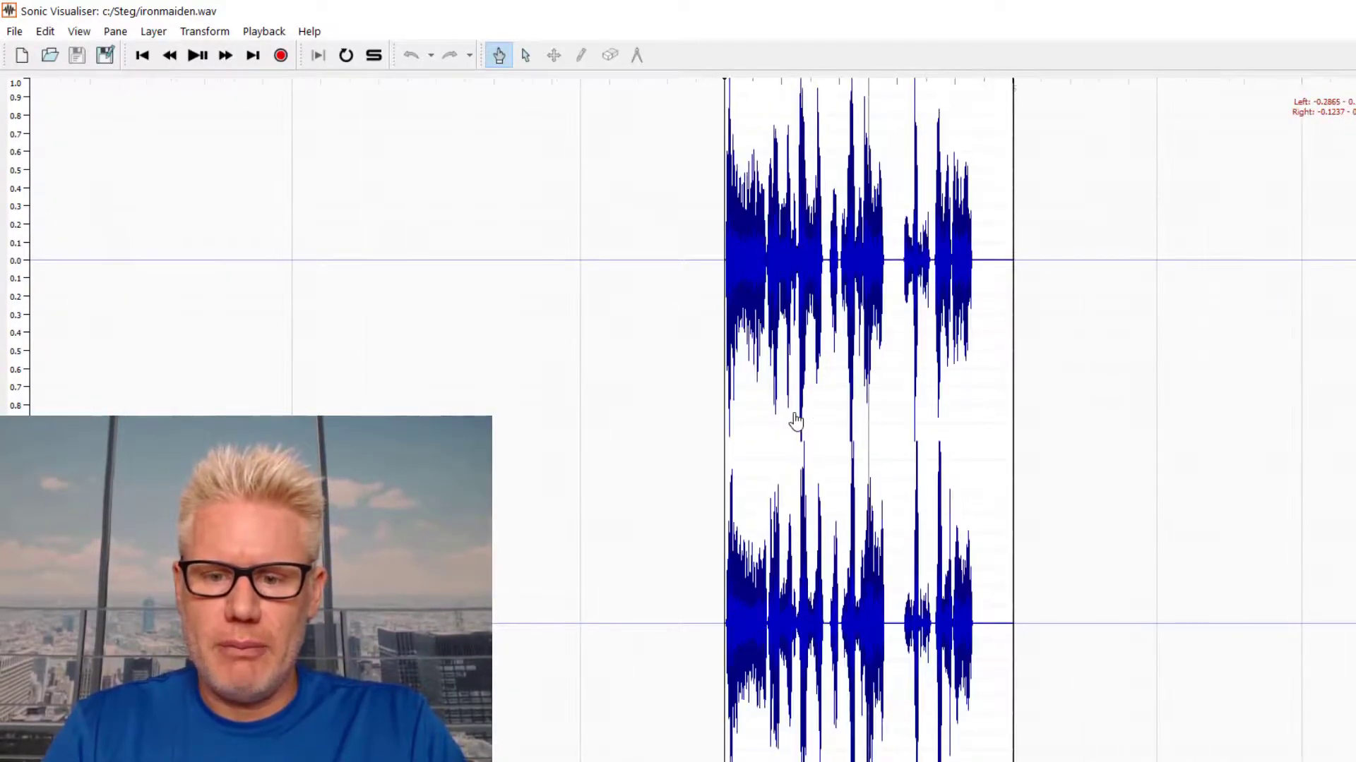
scroll(794, 418, up, 2)
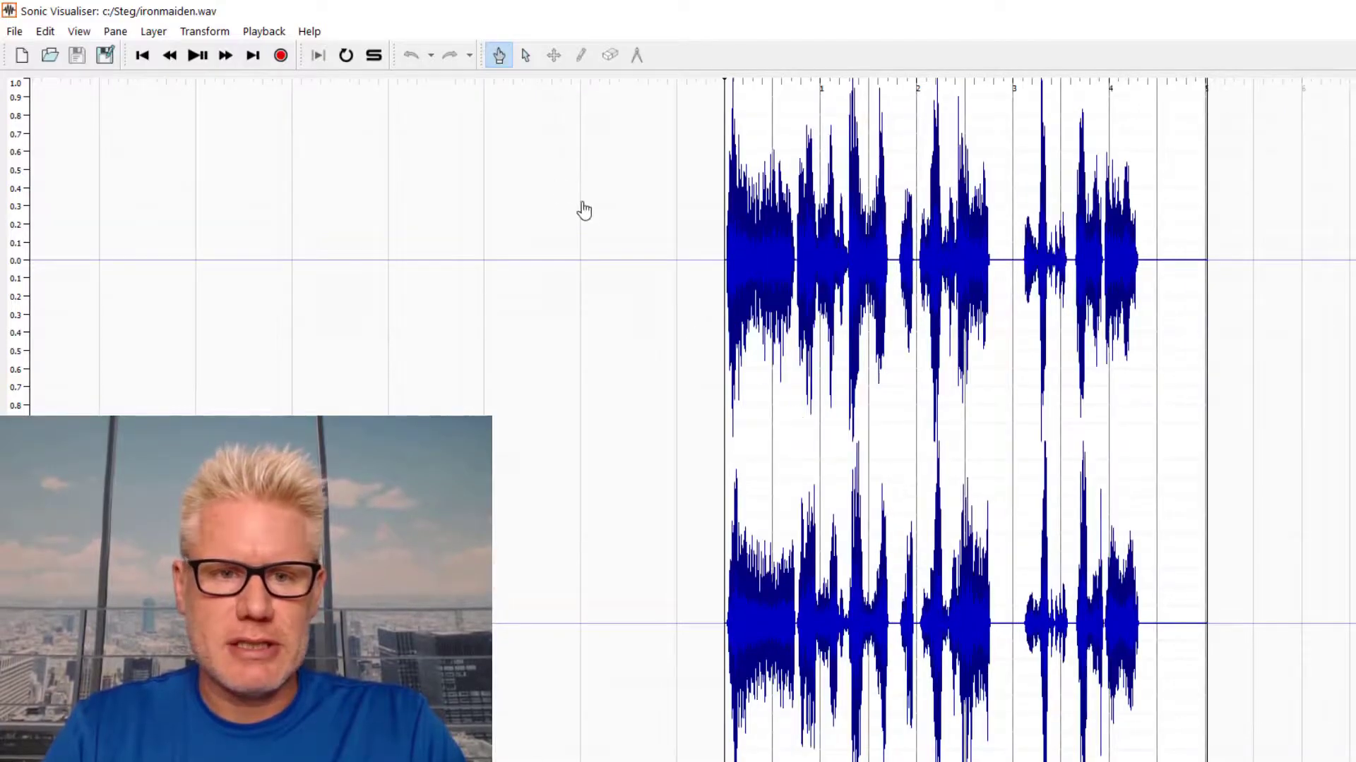
click(198, 56)
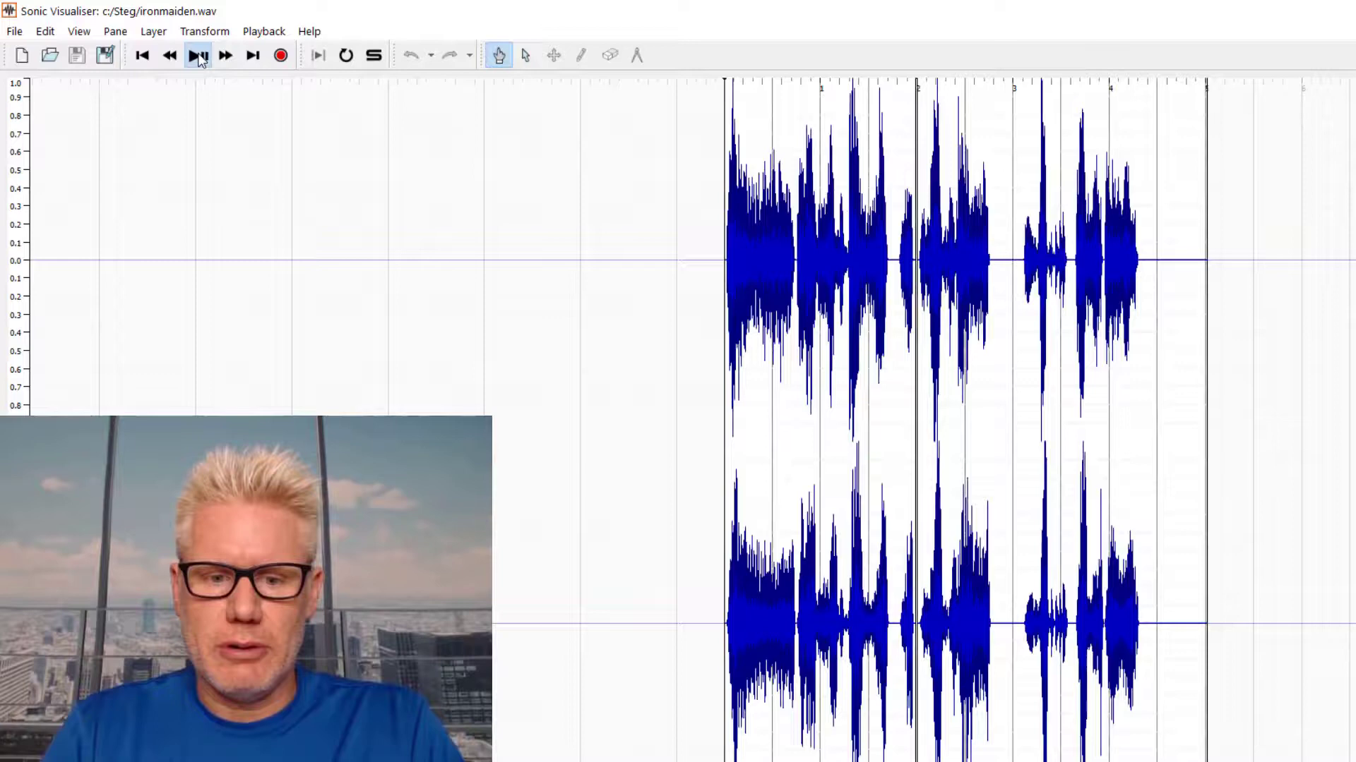
click(198, 56)
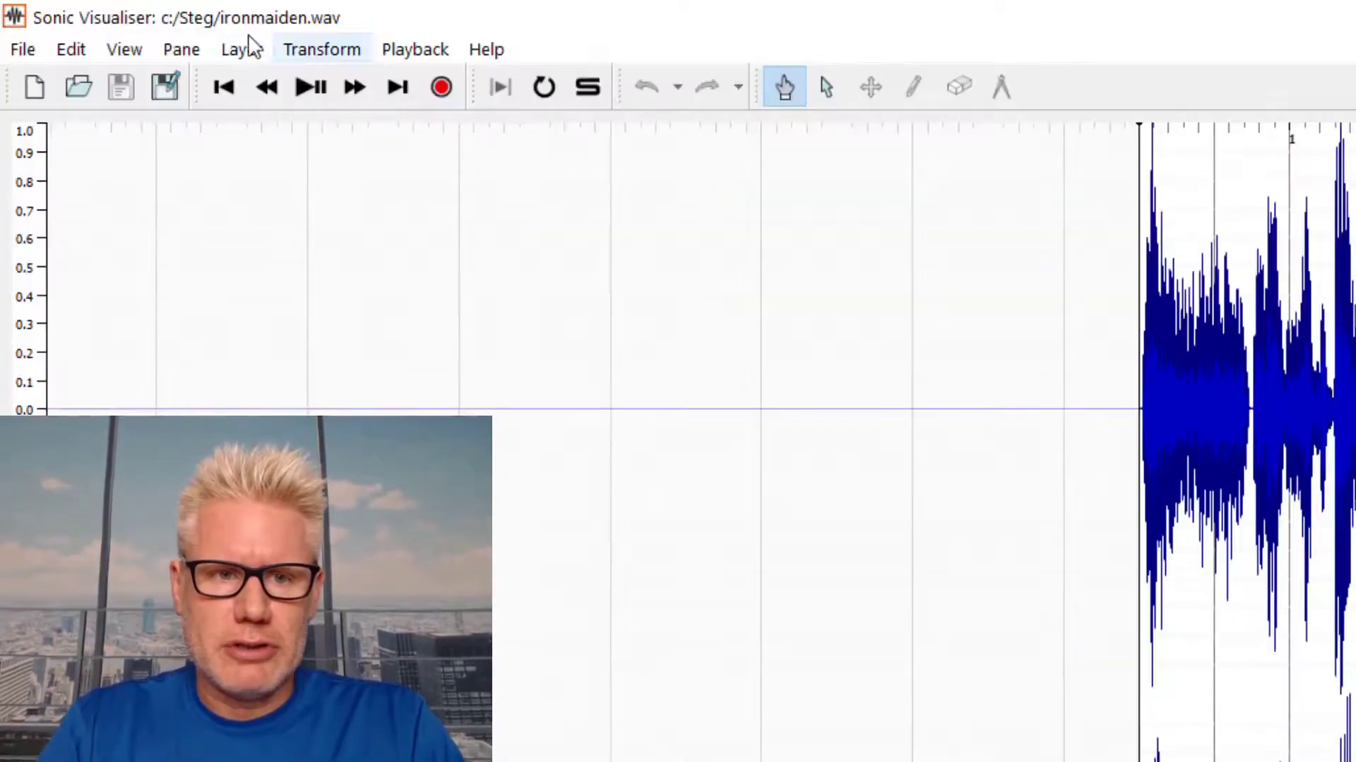
Add an ironmaiden.wav spectrogram layer with all channels mixed.
click(148, 33)
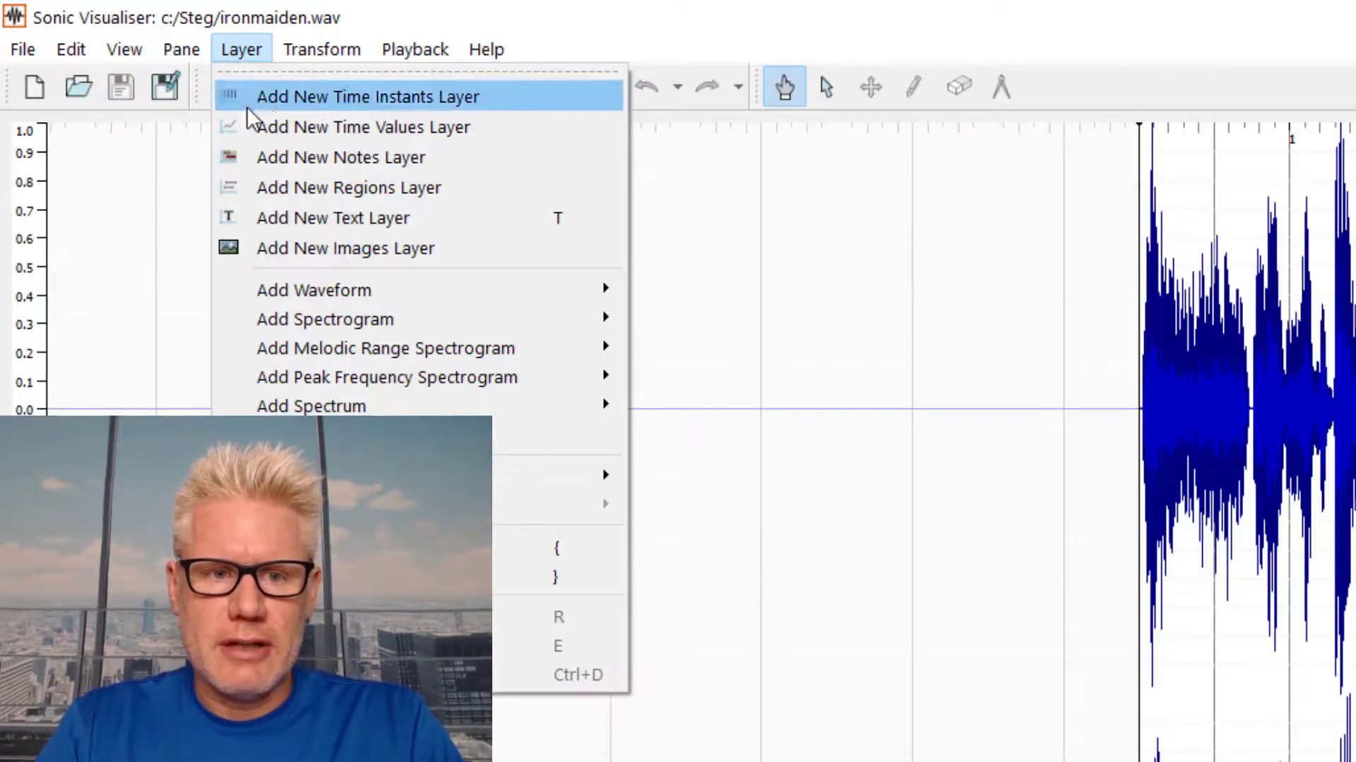
mouse_move(334, 325)
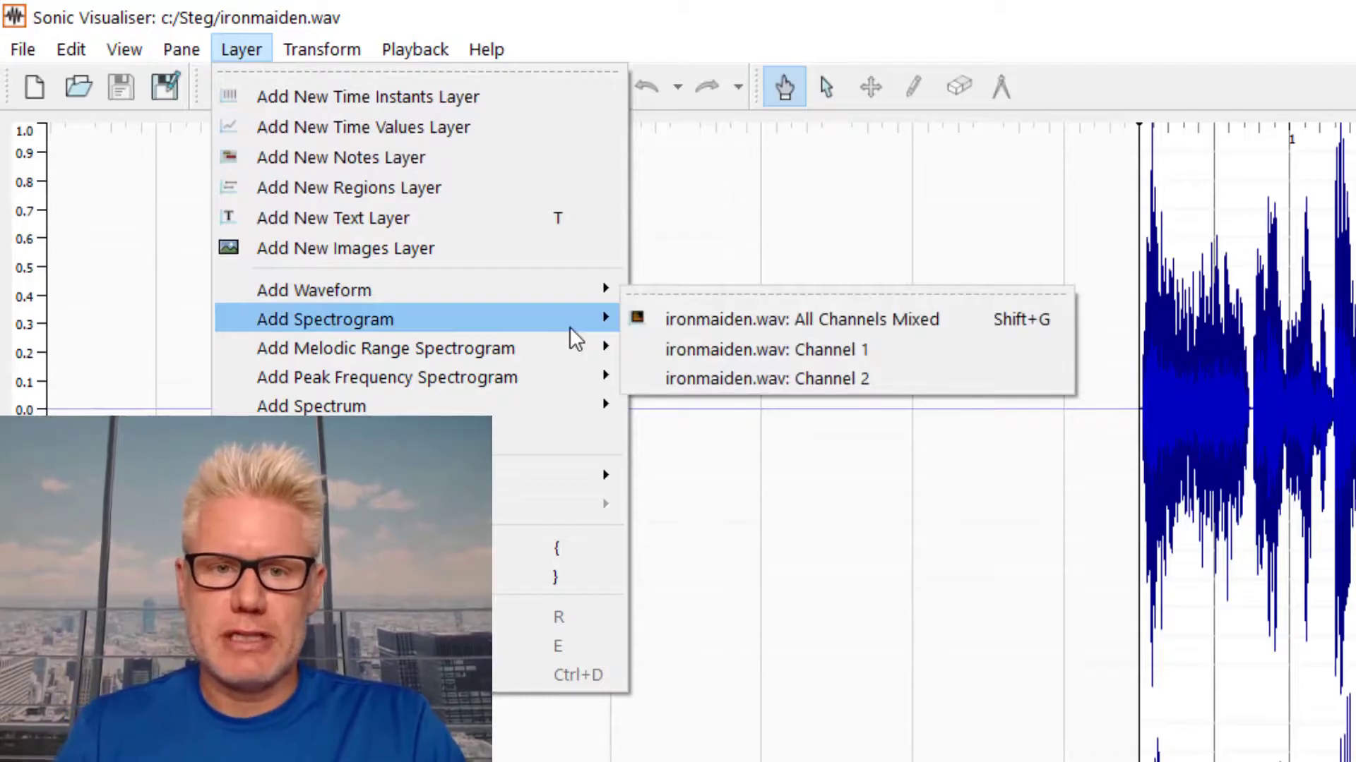
click(759, 322)
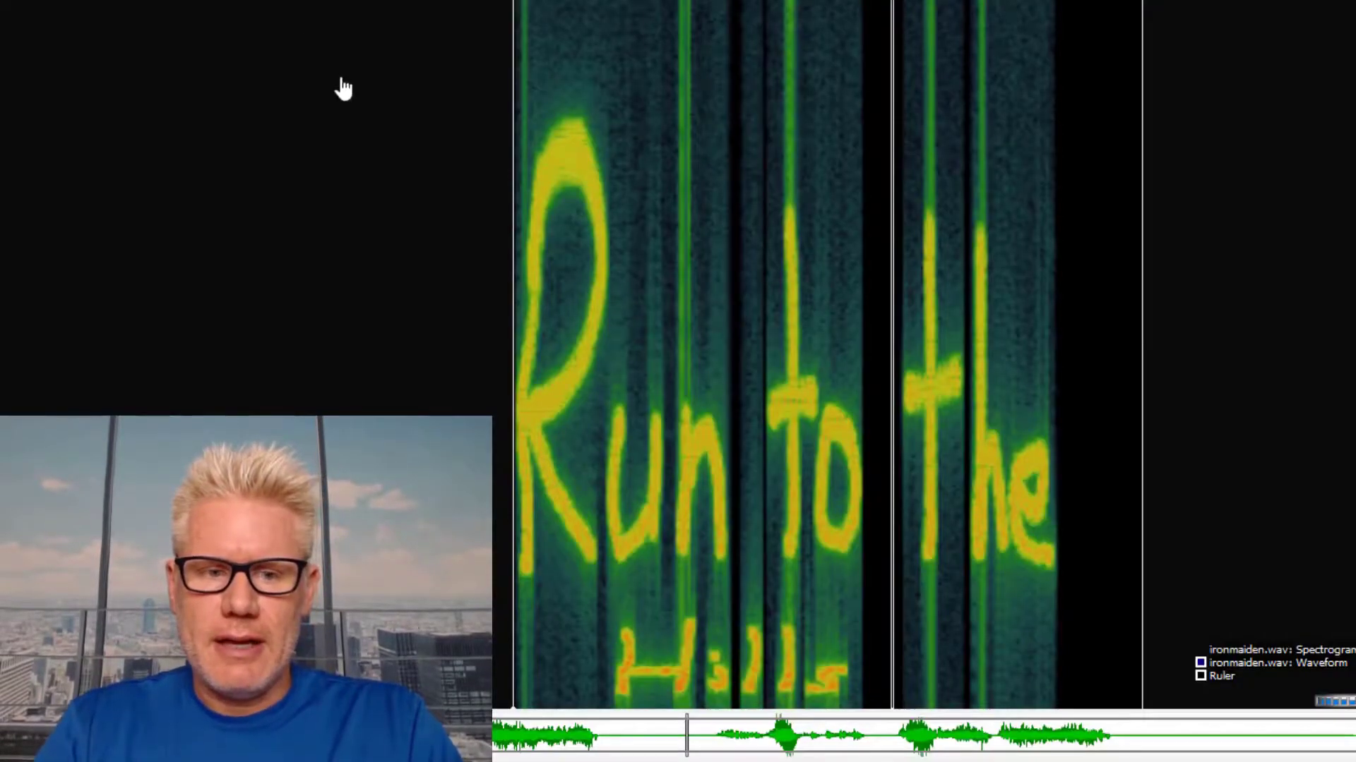
scroll(512, 180, up, 1)
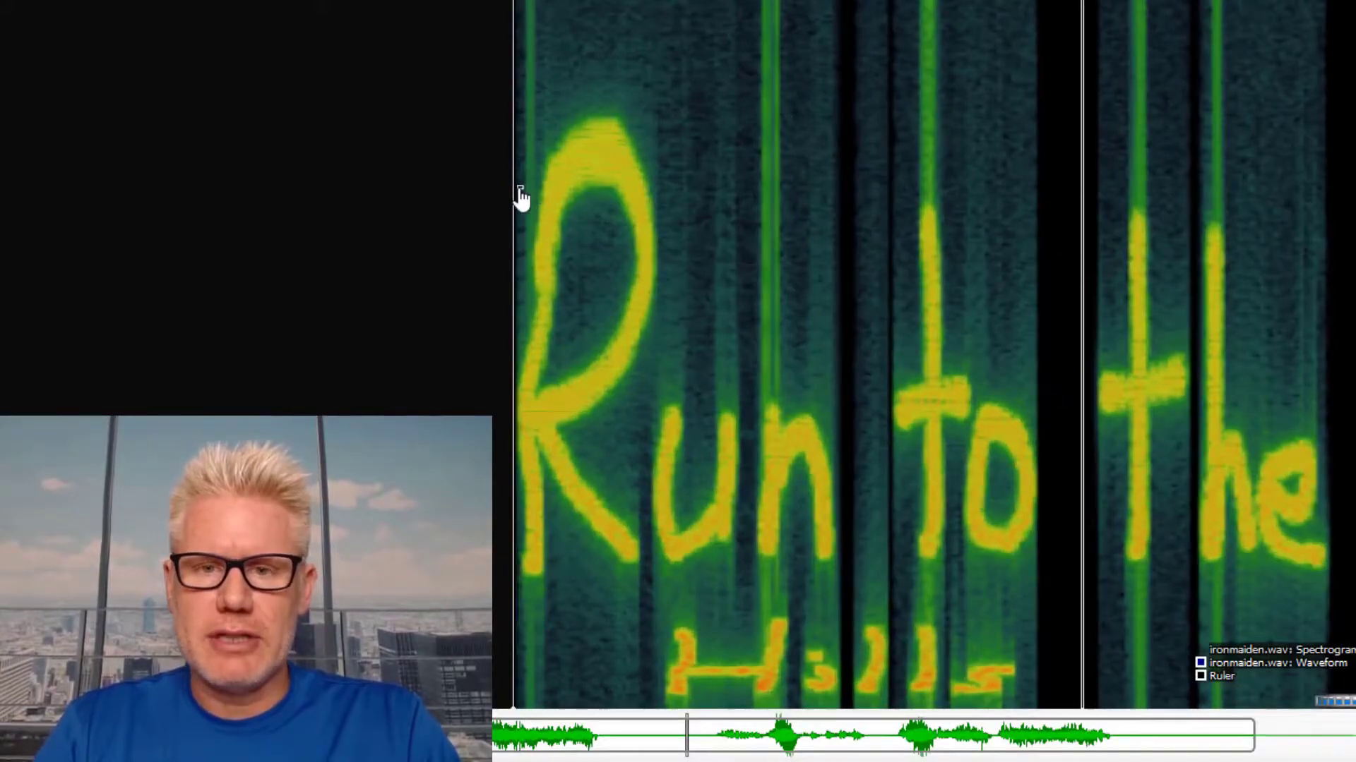